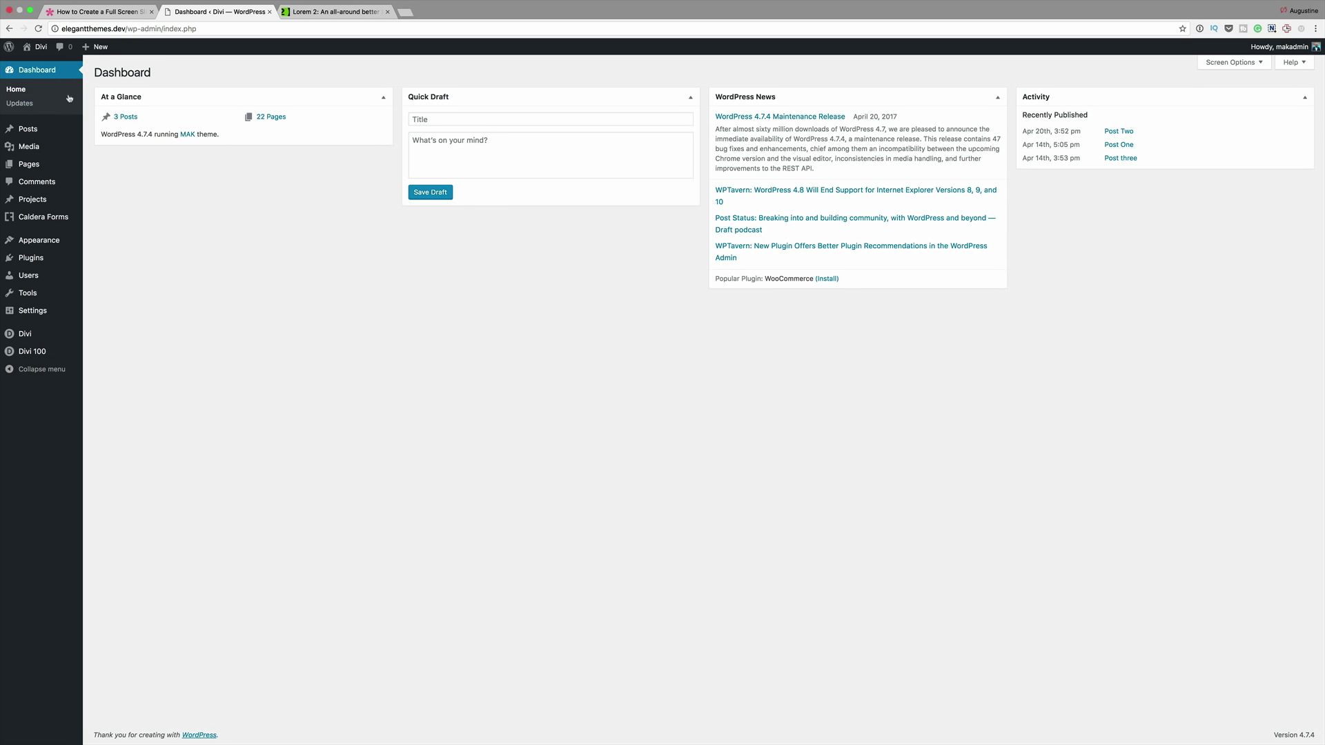
Create a new page titled 'slider' and open it in the Divi Builder.
mouse_move(80, 245)
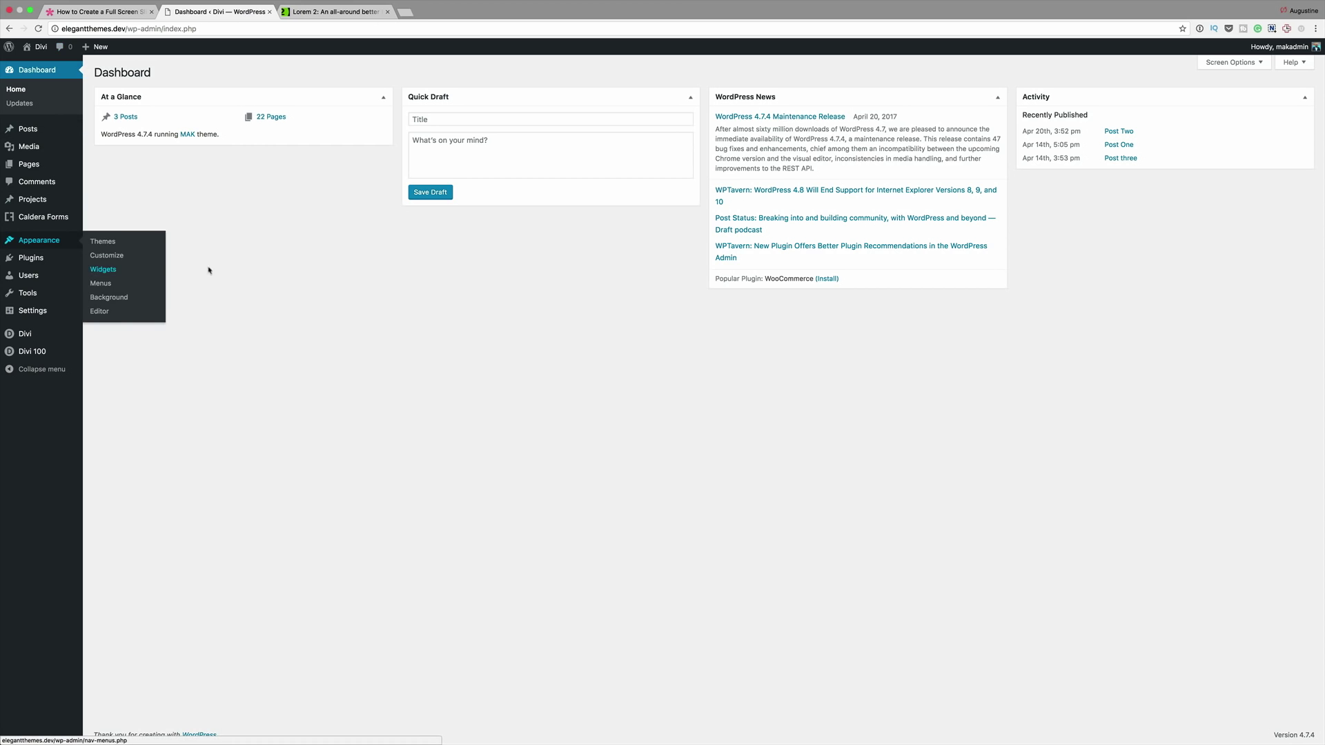
mouse_move(31, 165)
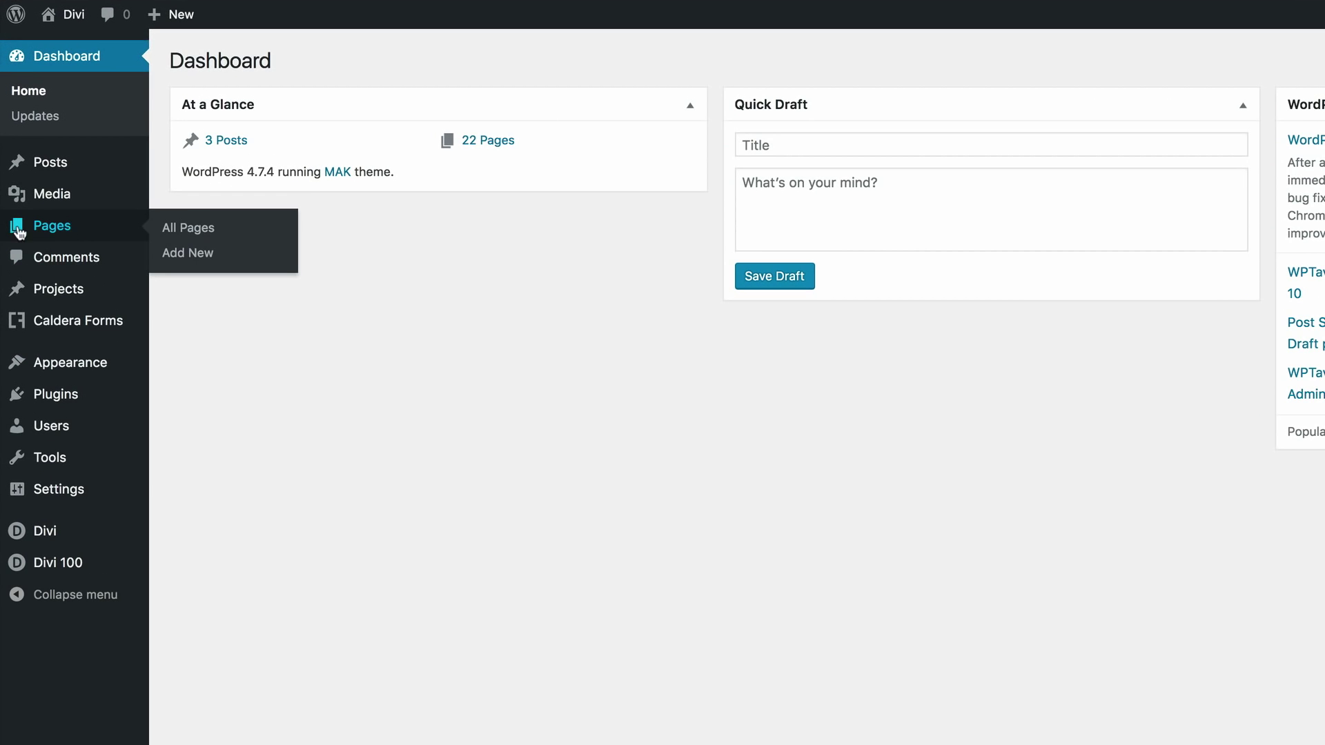
click(197, 256)
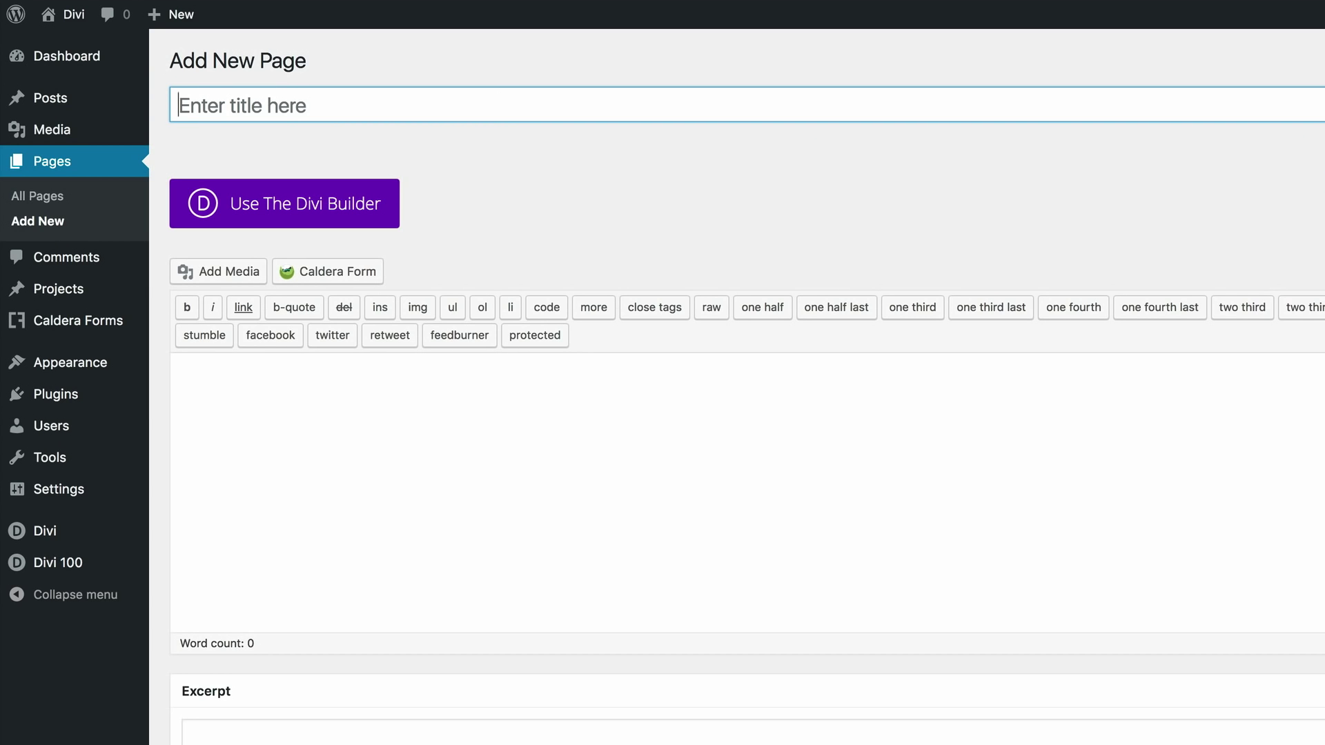
text(slider)
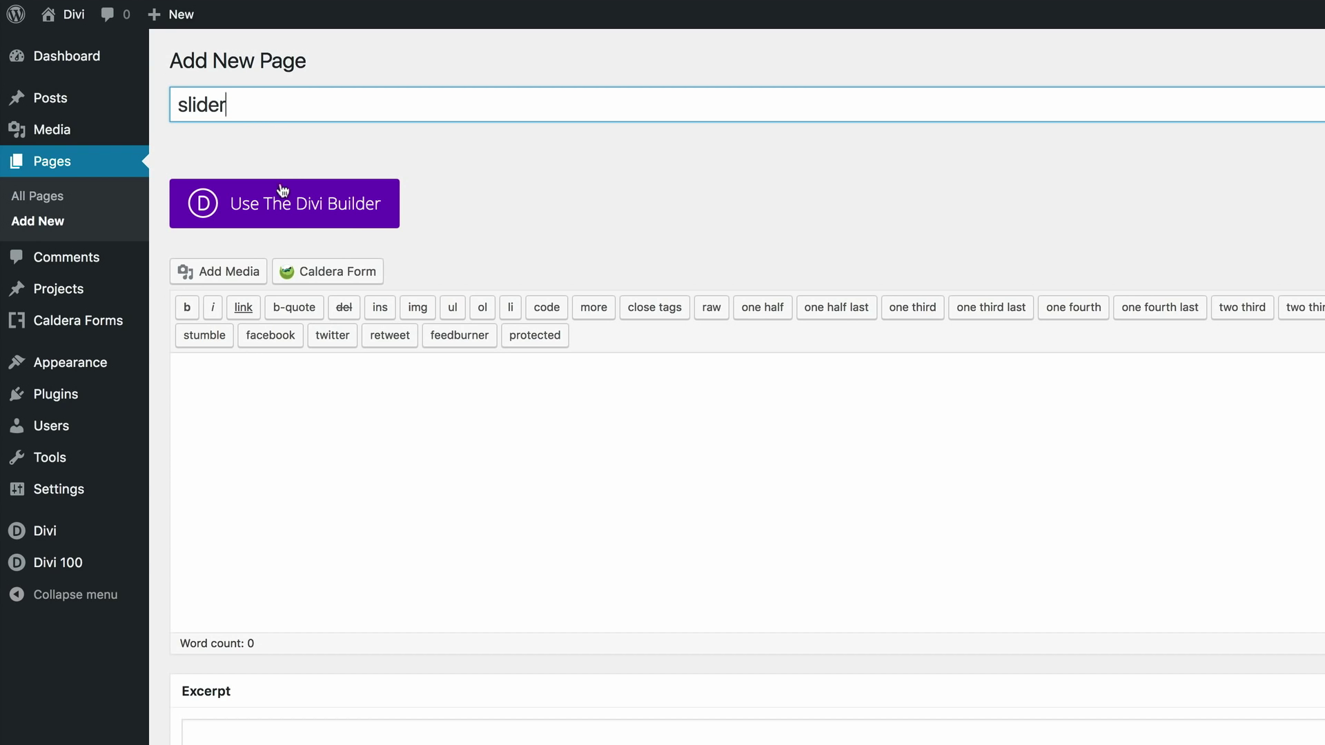
click(302, 212)
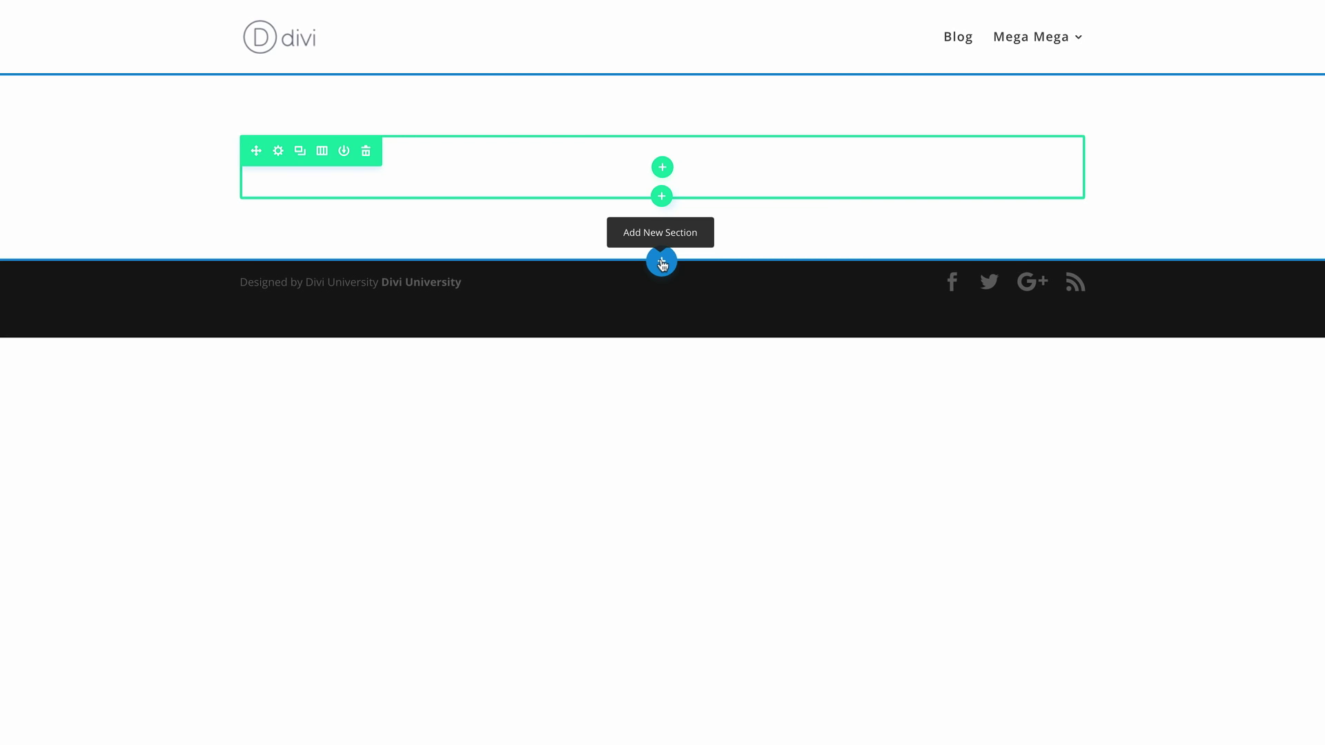
Add a fullwidth section containing a Fullwidth Slider module.
click(661, 262)
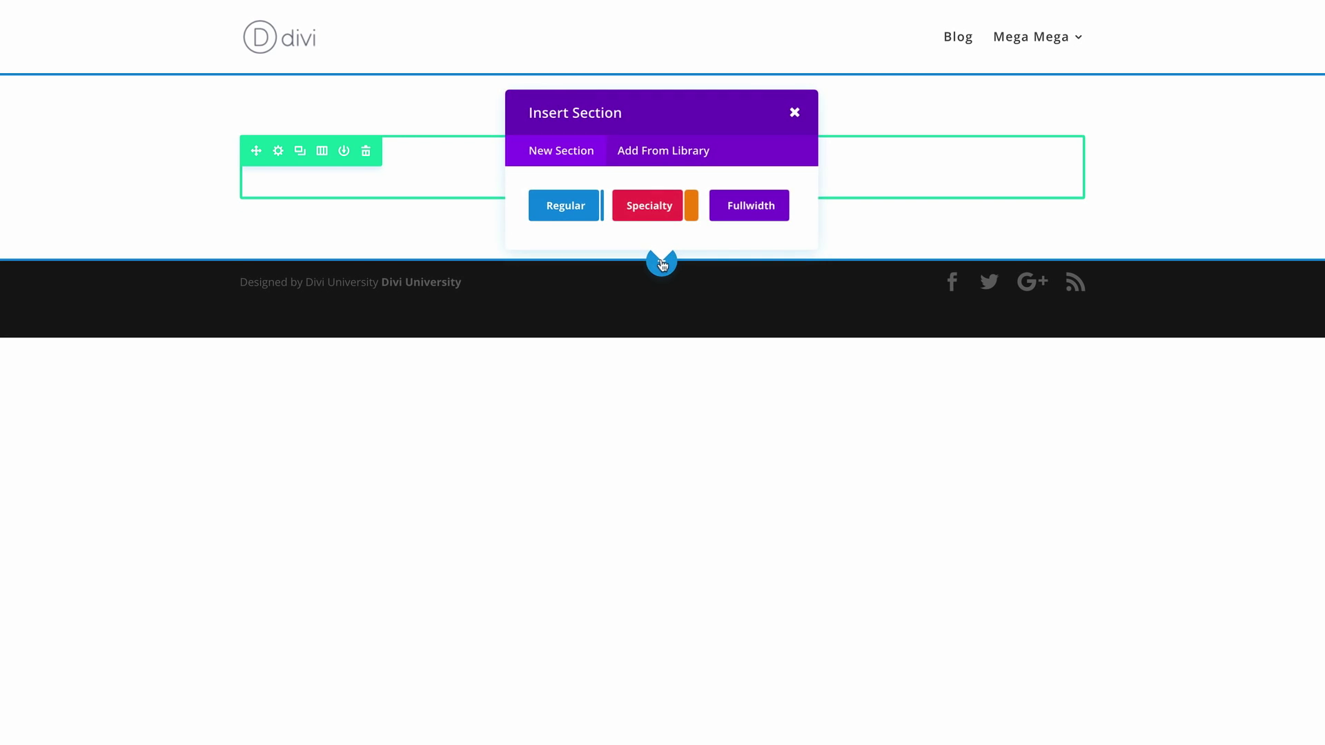
click(751, 207)
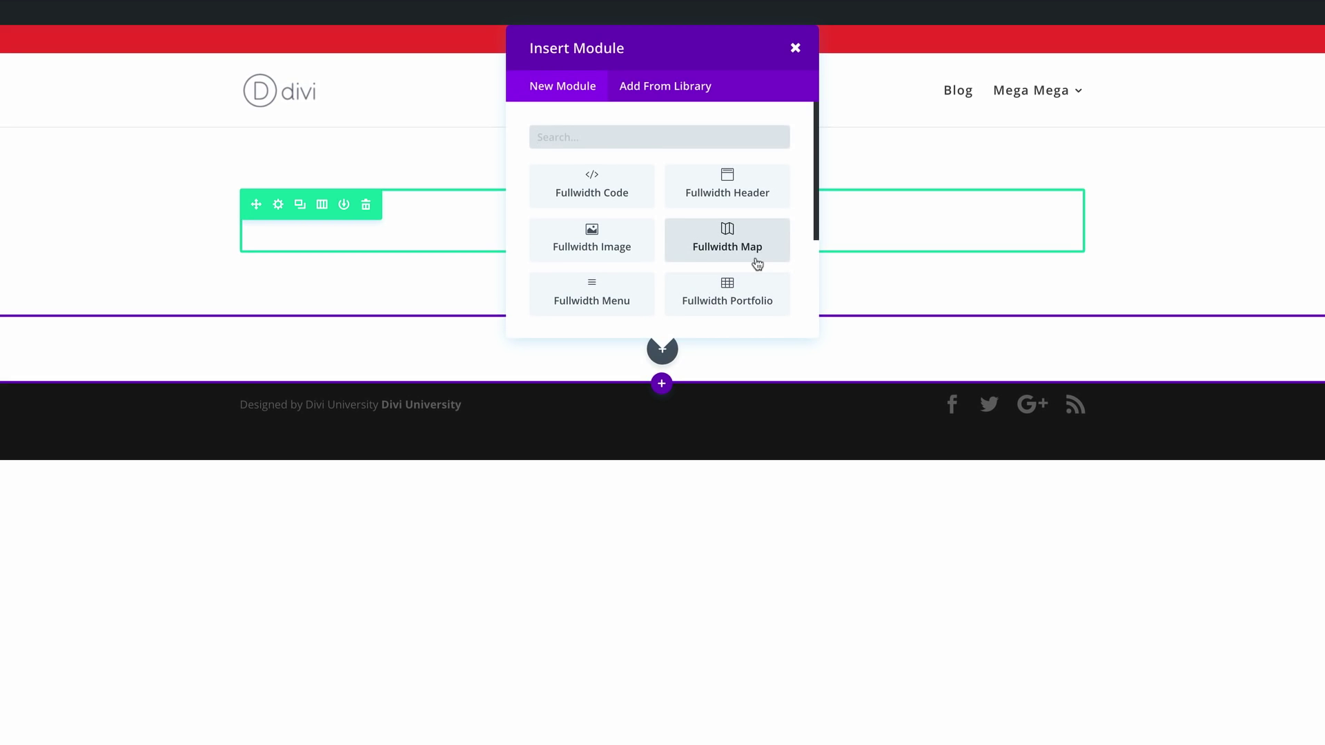
scroll(757, 262, down, 3)
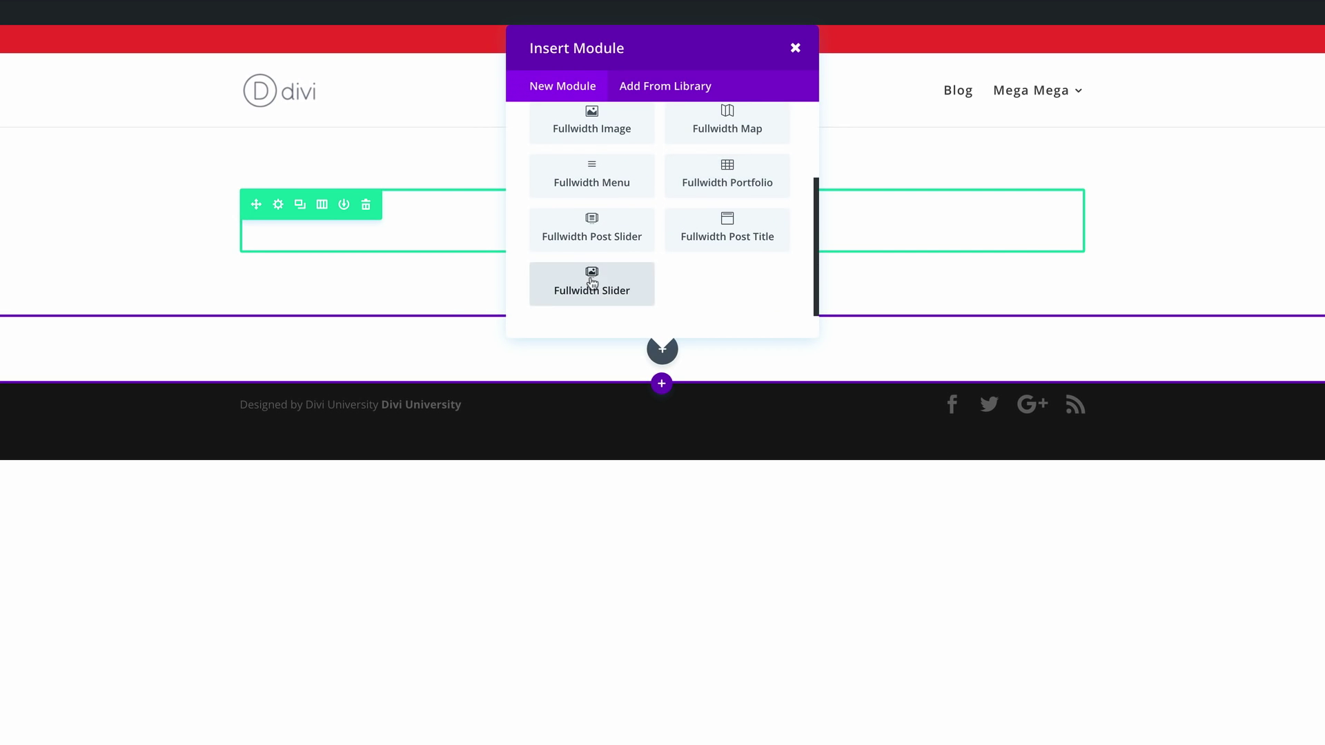
click(594, 279)
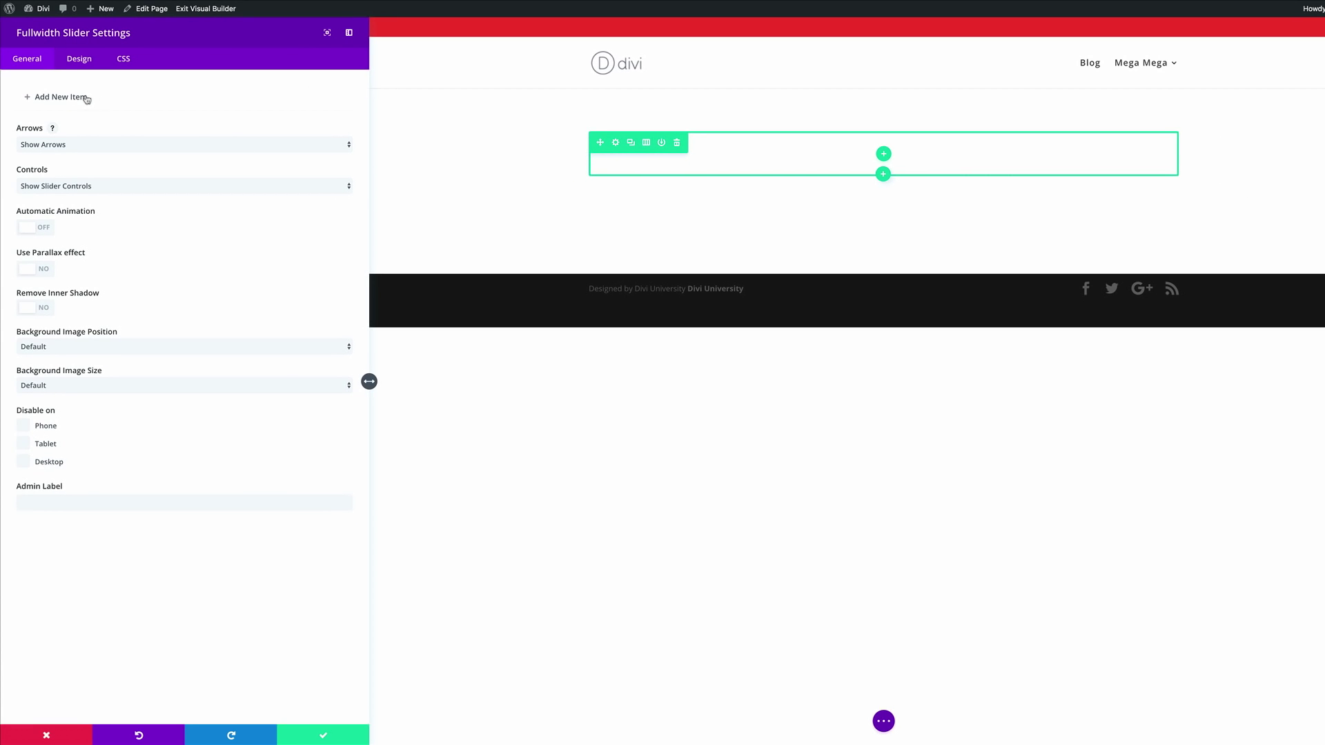
Set the slider's CSS class to et_fullscreen_slider.
click(124, 60)
click(80, 144)
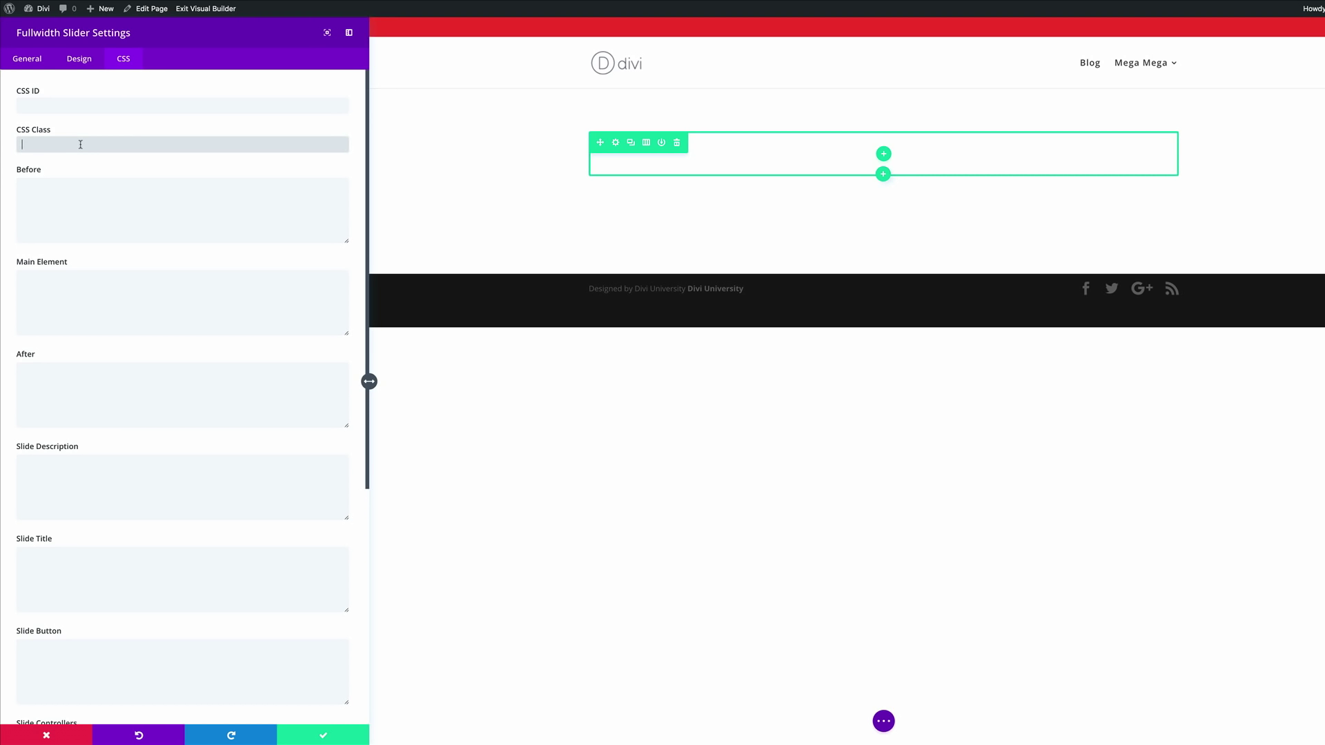
text(et_fullscreen_slider)
click(35, 62)
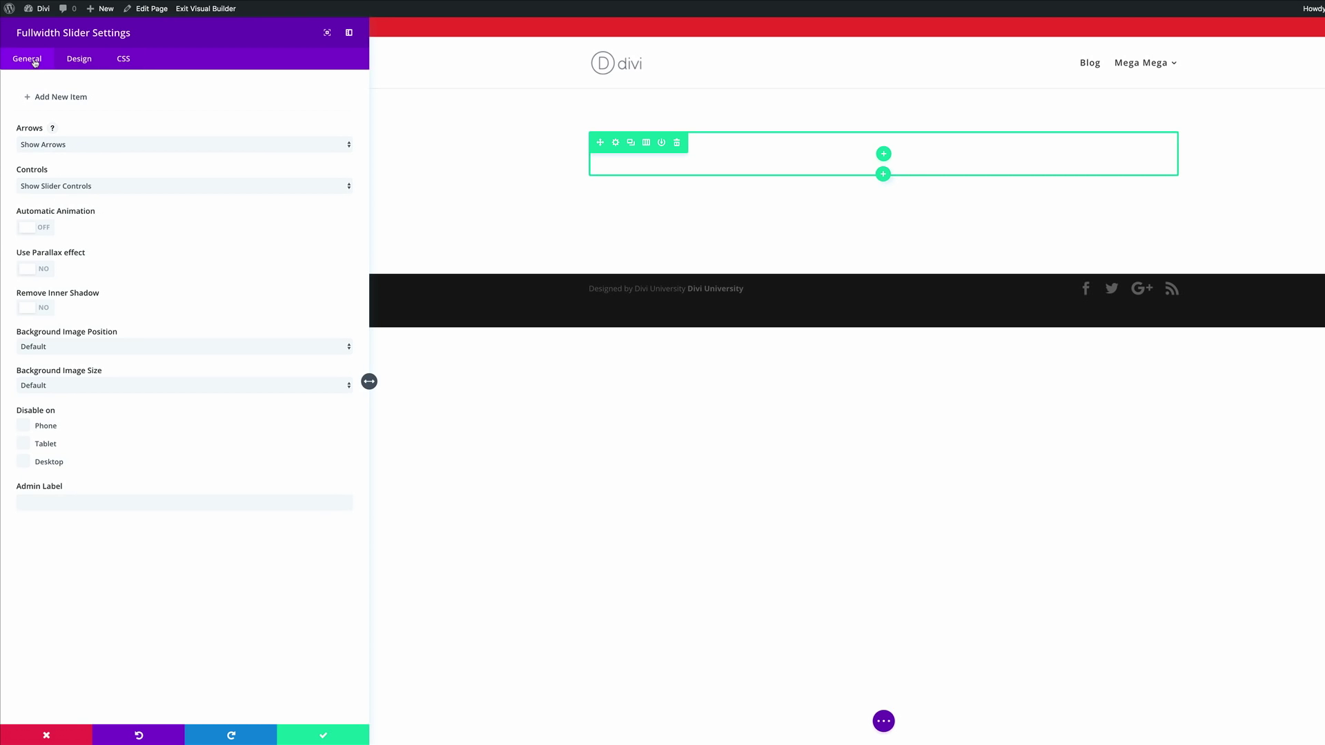
Add a new slide with the heading 'Header goes here'.
click(44, 96)
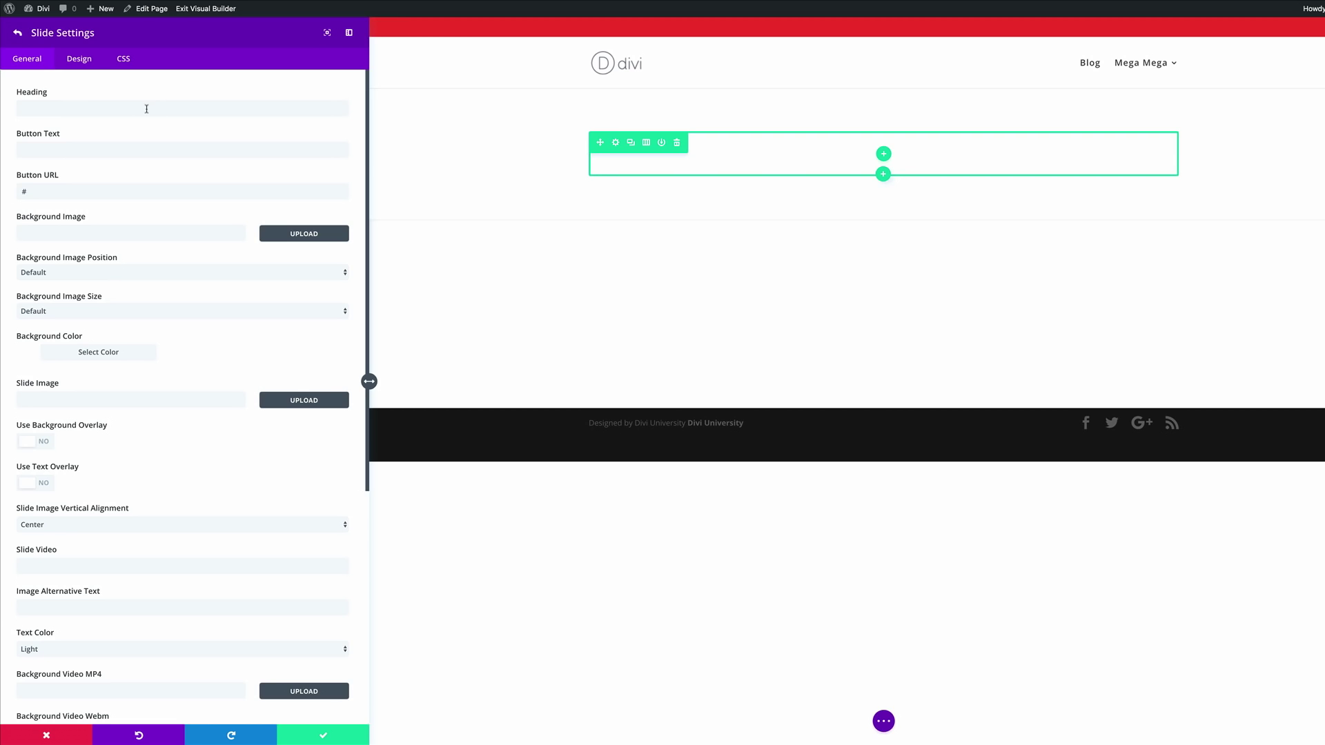
click(115, 109)
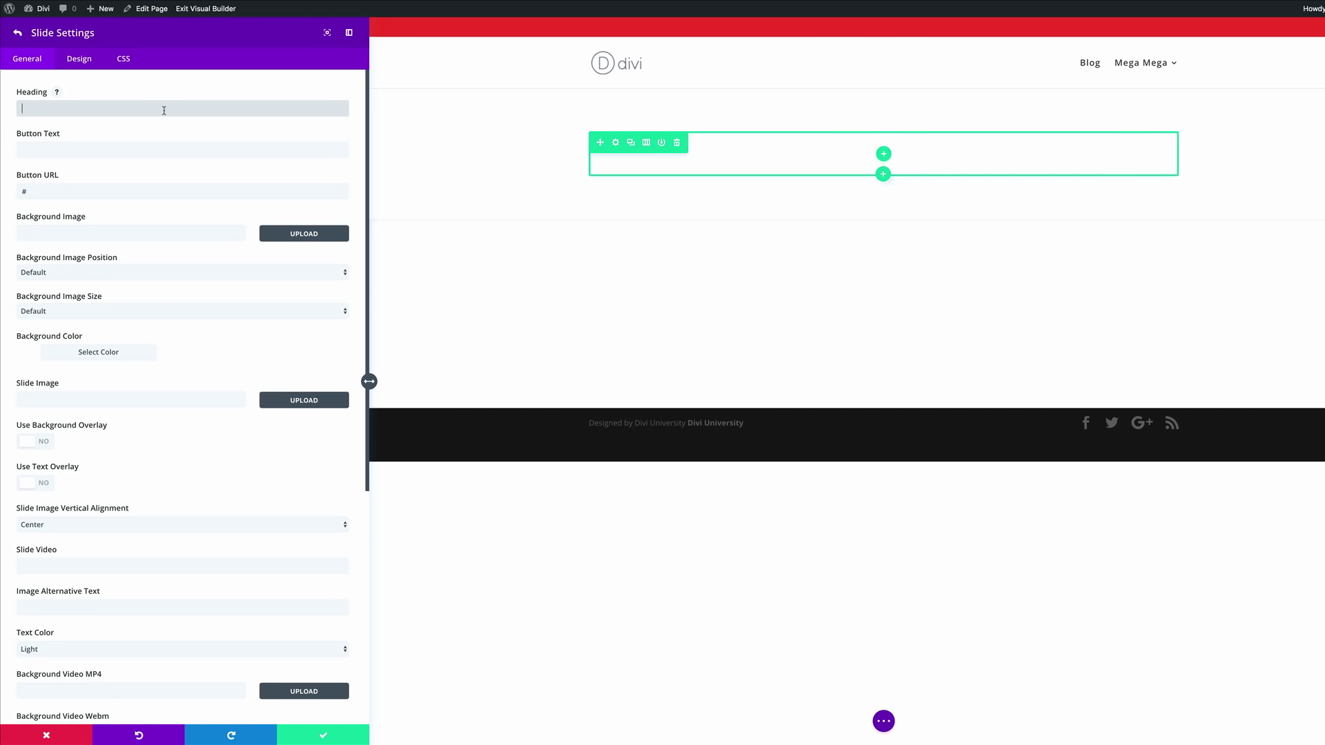
text(Header)
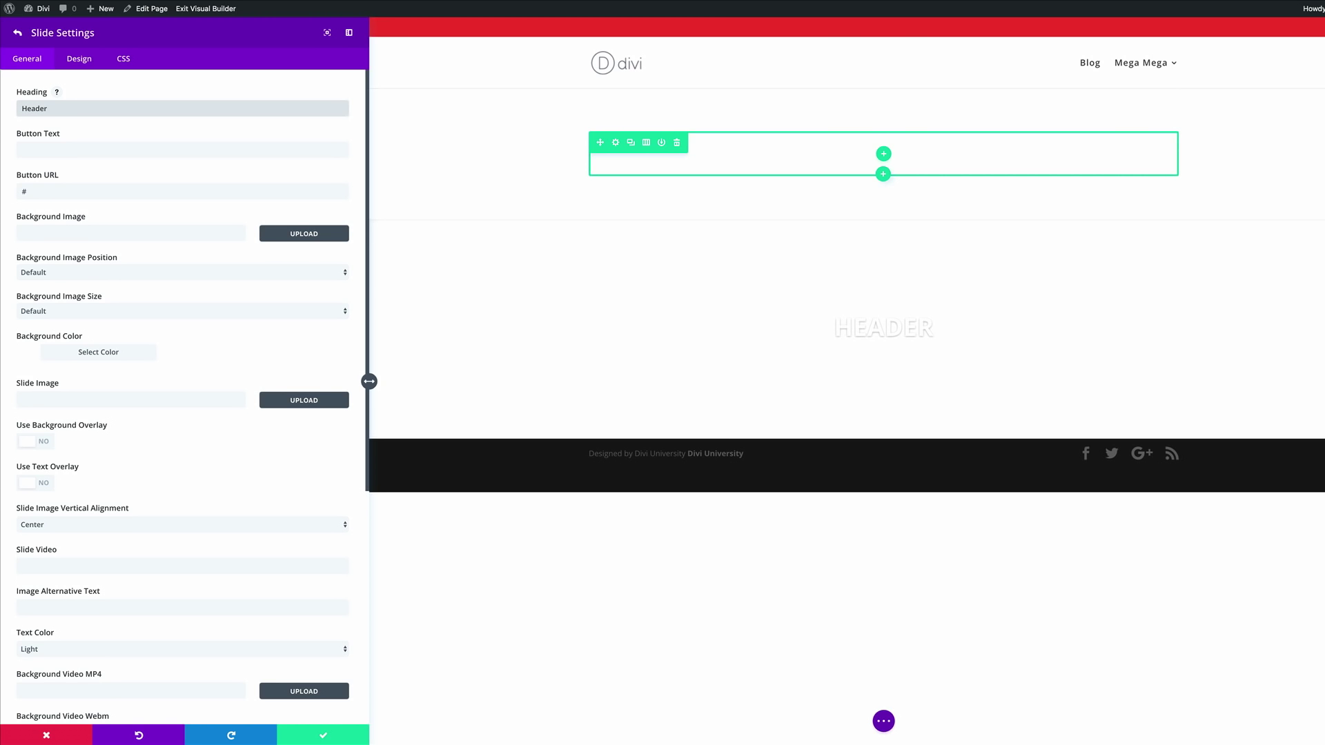
text( goes here)
Set the slide's button text to 'Dounload Now' and open the background image library.
click(135, 148)
text(D)
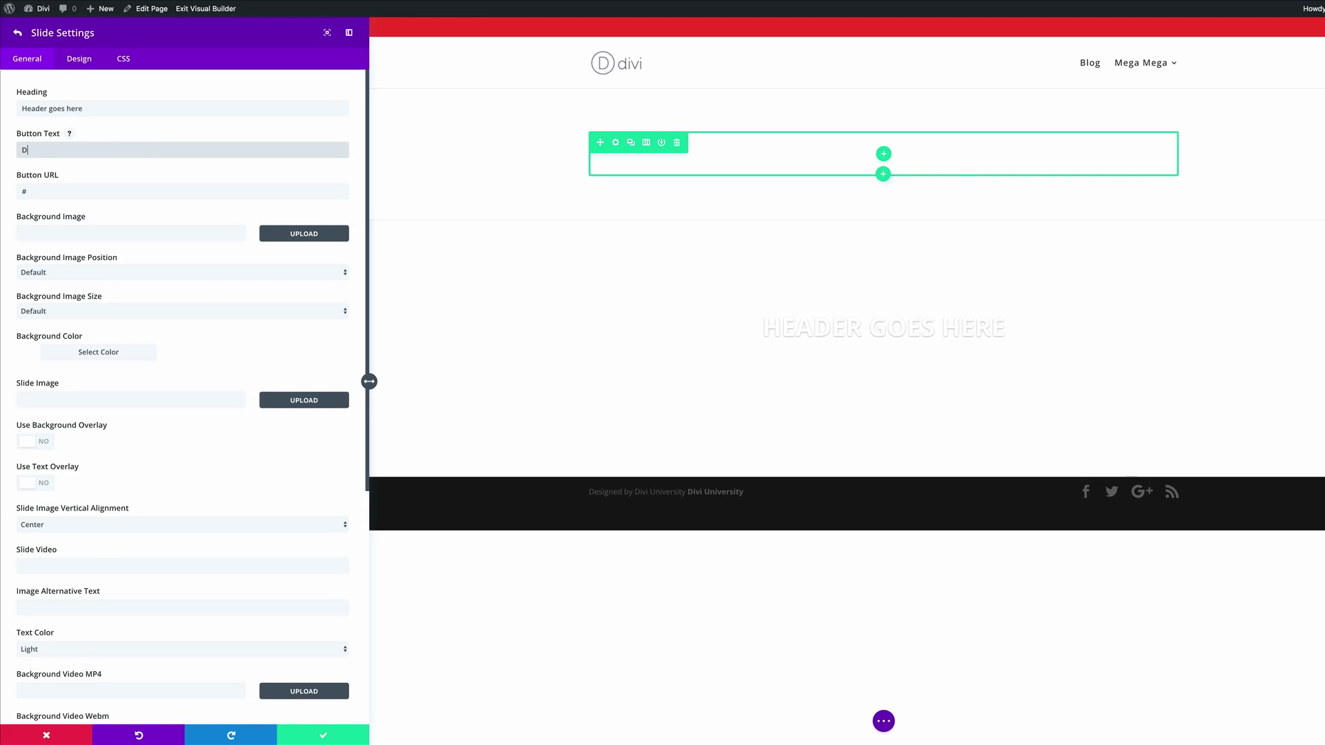
text(ounload now)
click(62, 150)
key(BackSpace)
text(N)
drag(54, 191, 16, 190)
click(82, 233)
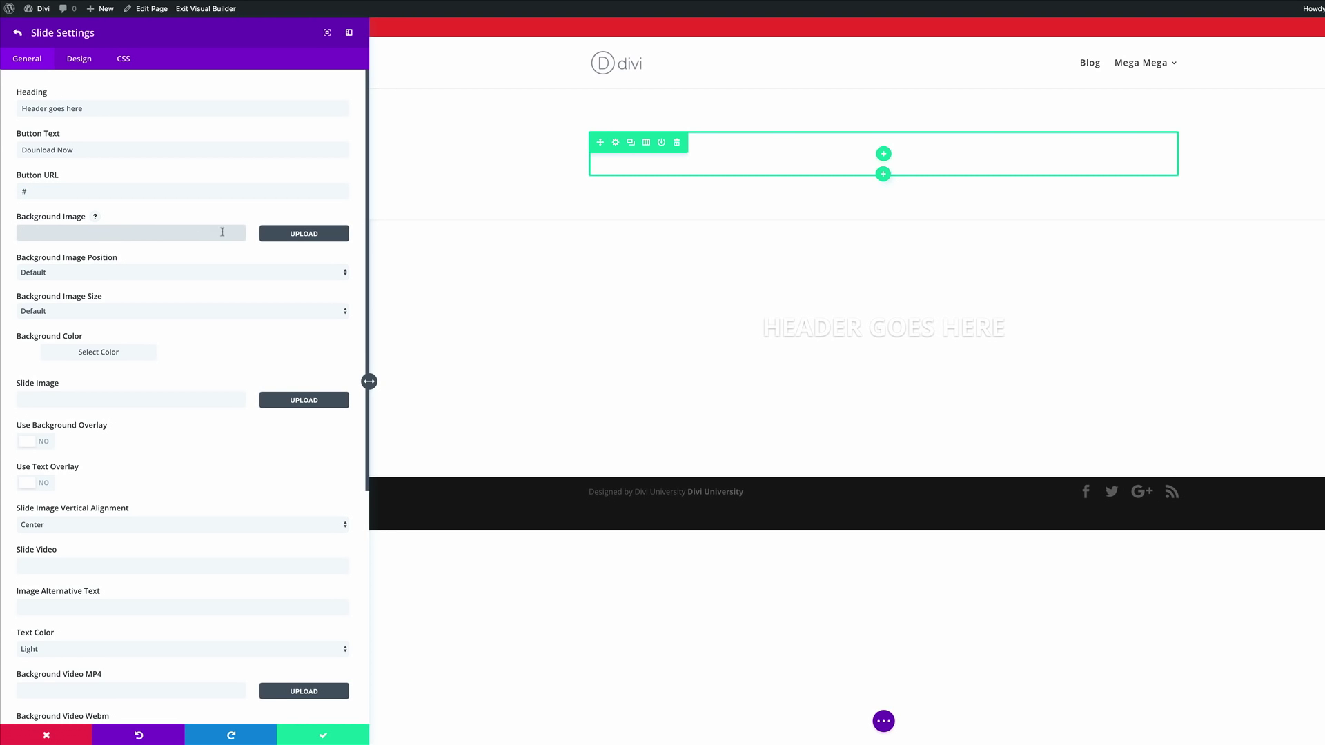
click(309, 235)
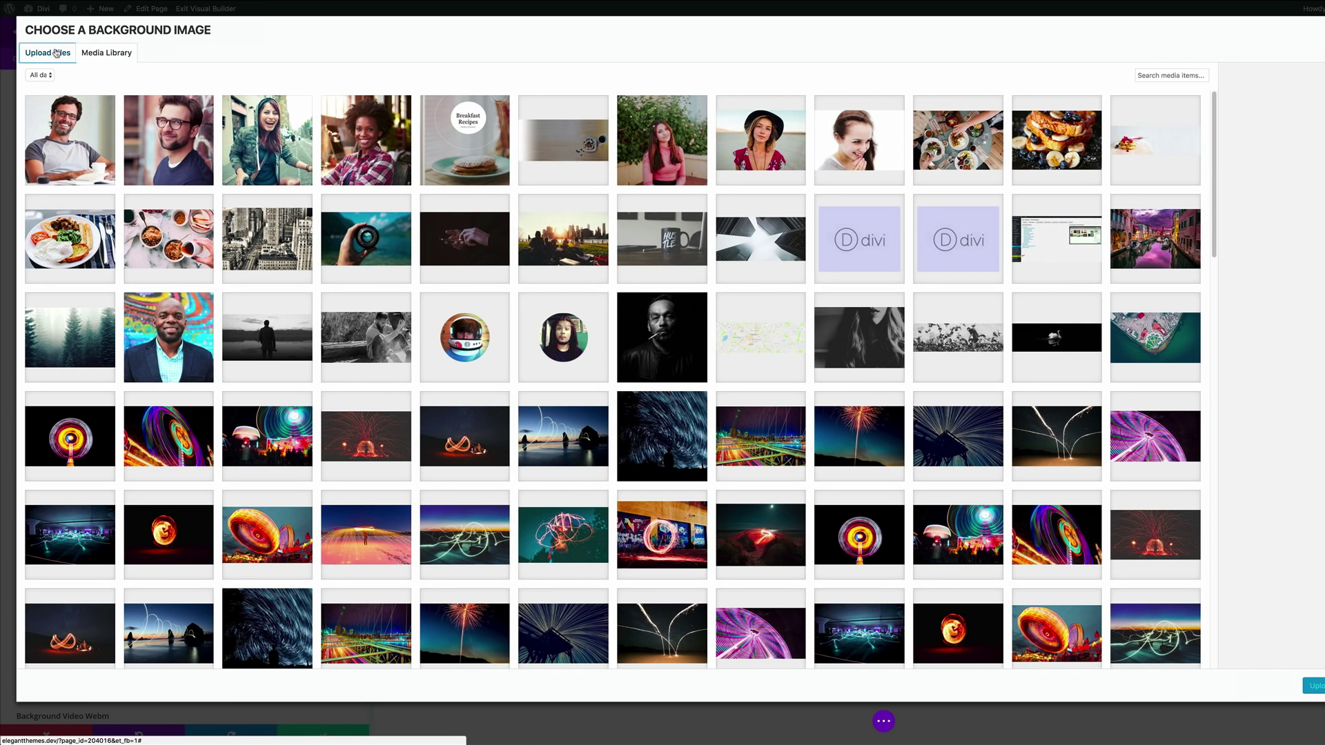
Upload milky-way-1655504_1920.jpg from Downloads and use it as the slide background.
click(56, 53)
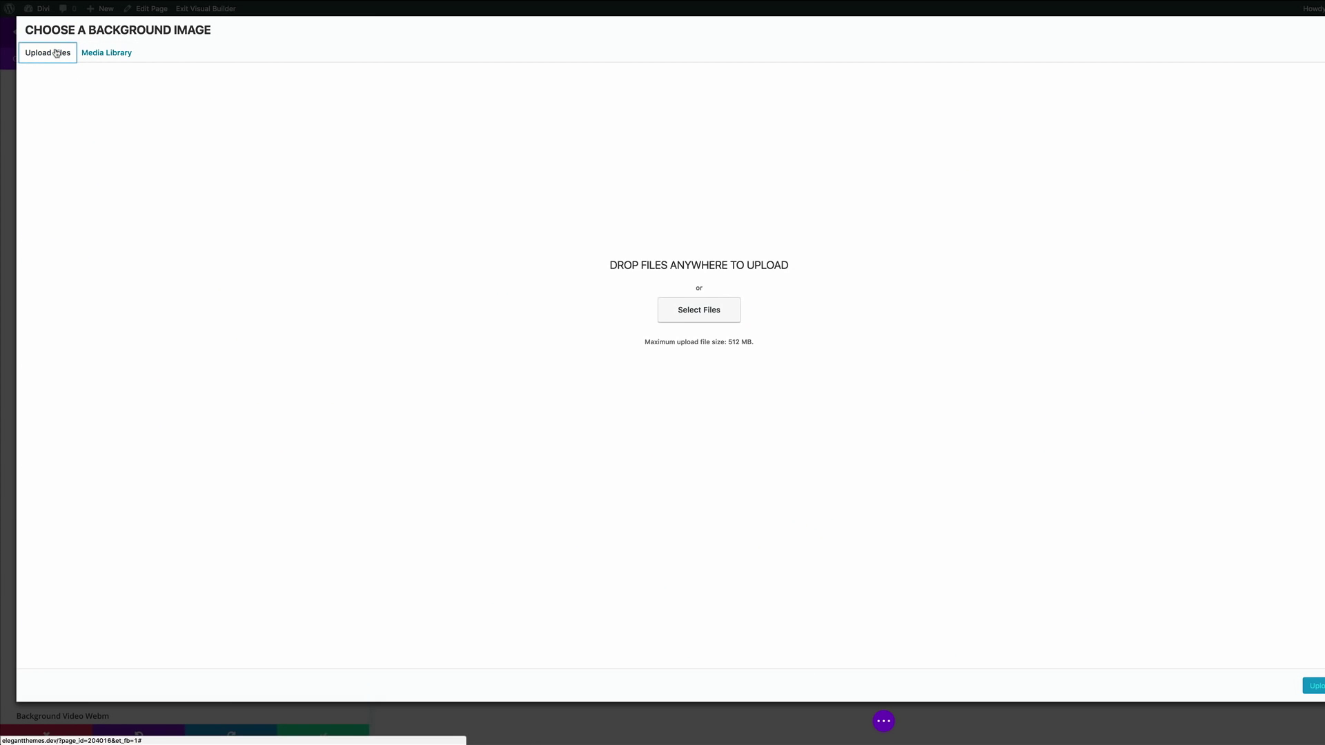
click(704, 311)
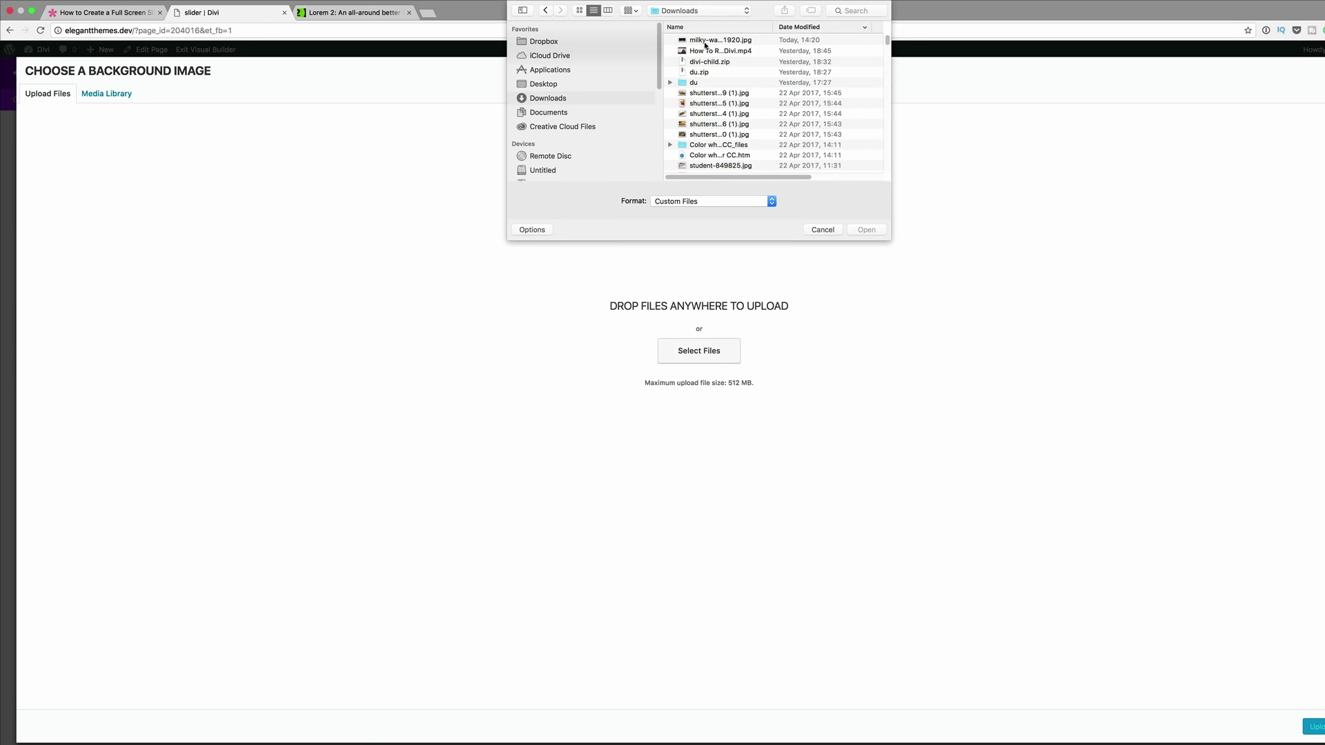
double_click(704, 41)
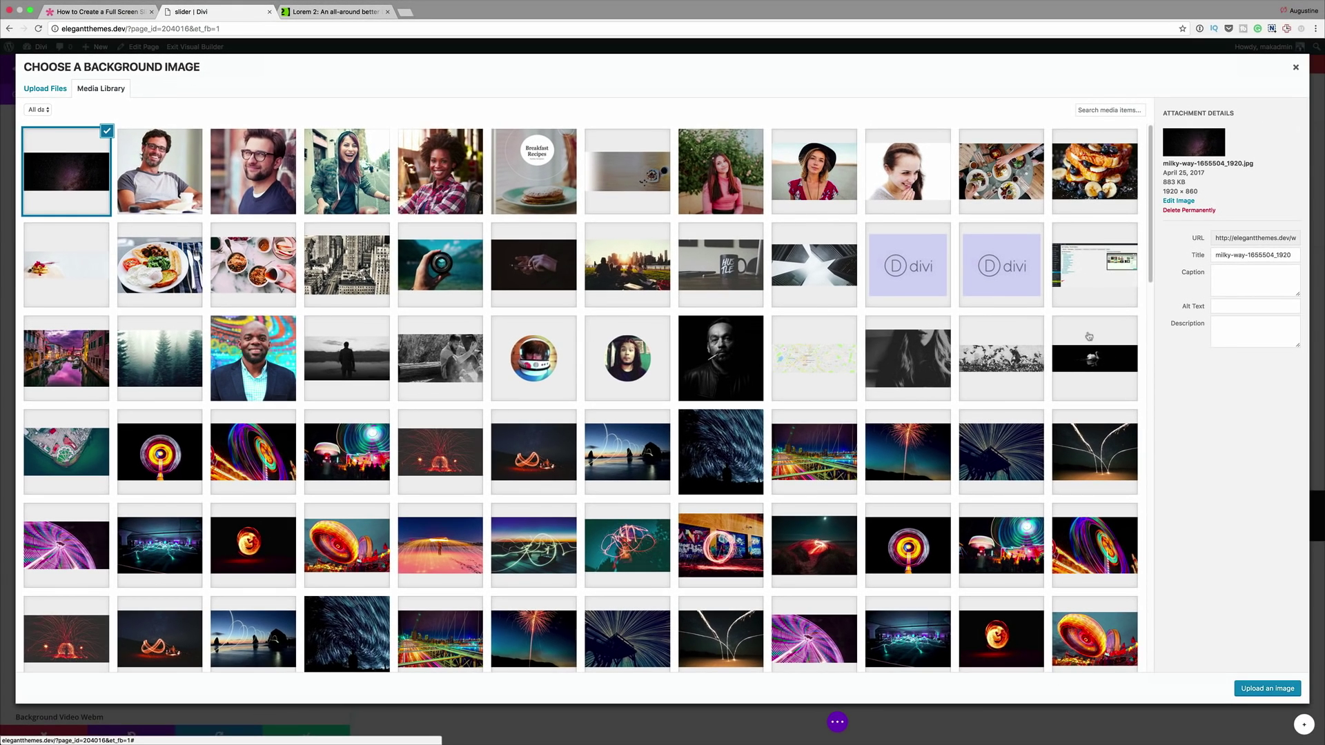
click(1268, 690)
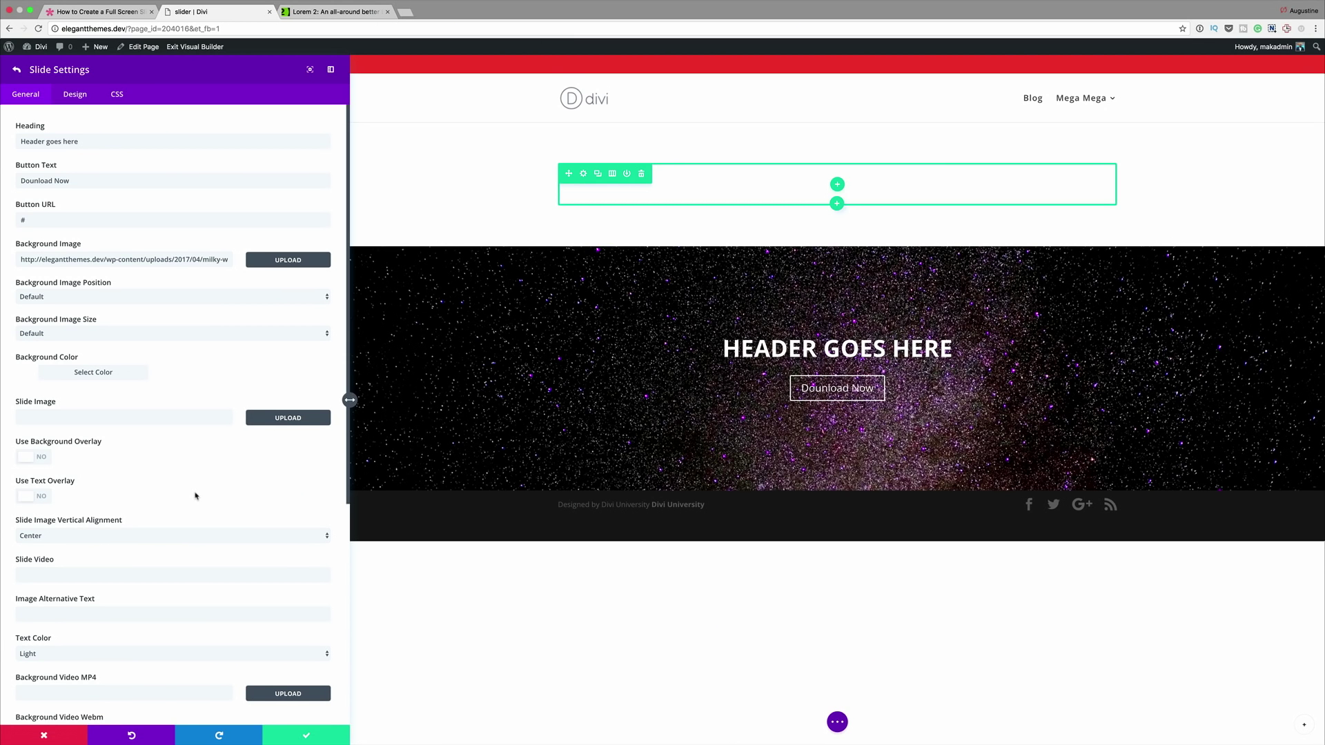
Paste two Lorem ipsum paragraphs into the slide's Content box.
scroll(196, 496, down, 5)
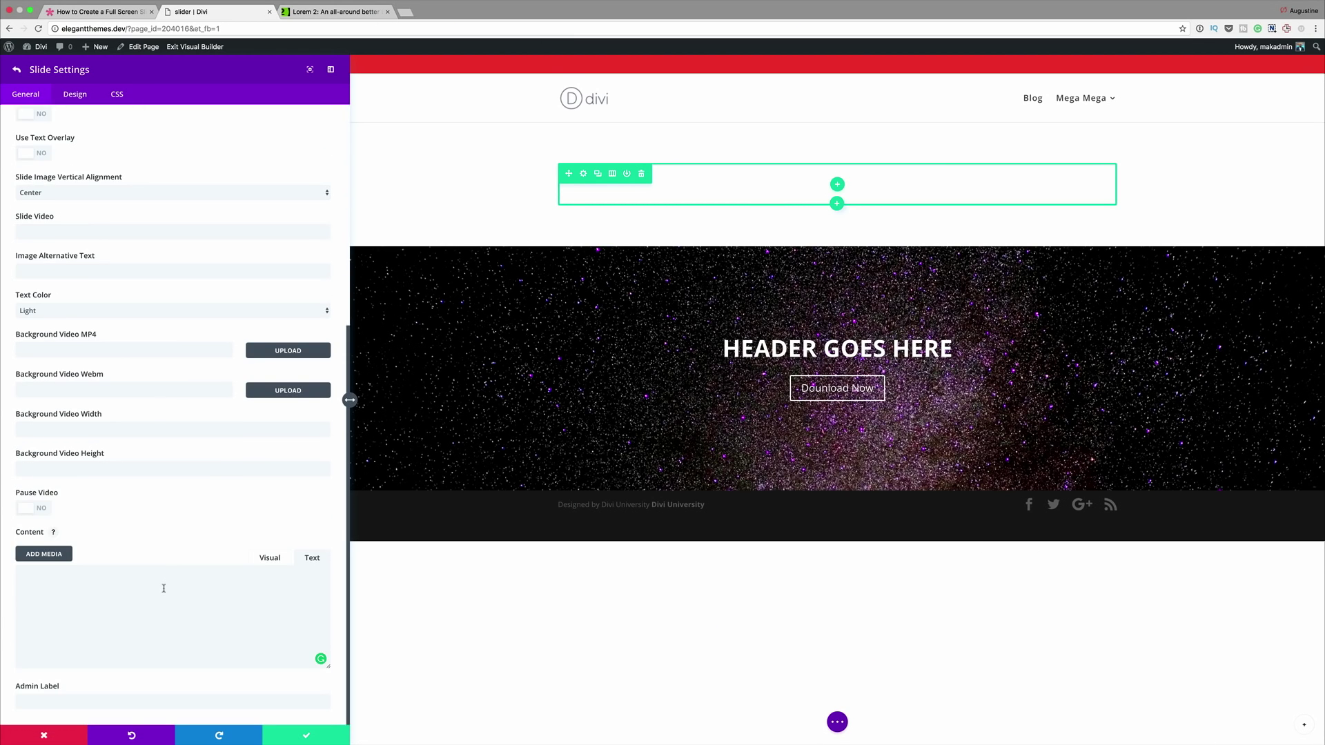
click(164, 588)
text(Donec nec justo eget felis facilisis fermentum. Aliquam porttitor mauris sit amet orci. Aenean dignissim pellentesque felis.  Morbi in sem quis dui placerat ornare. Pellentesque odio nisi, euismod in, pharetra a, ultricies in, diam. Sed arcu. Cras consequat.)
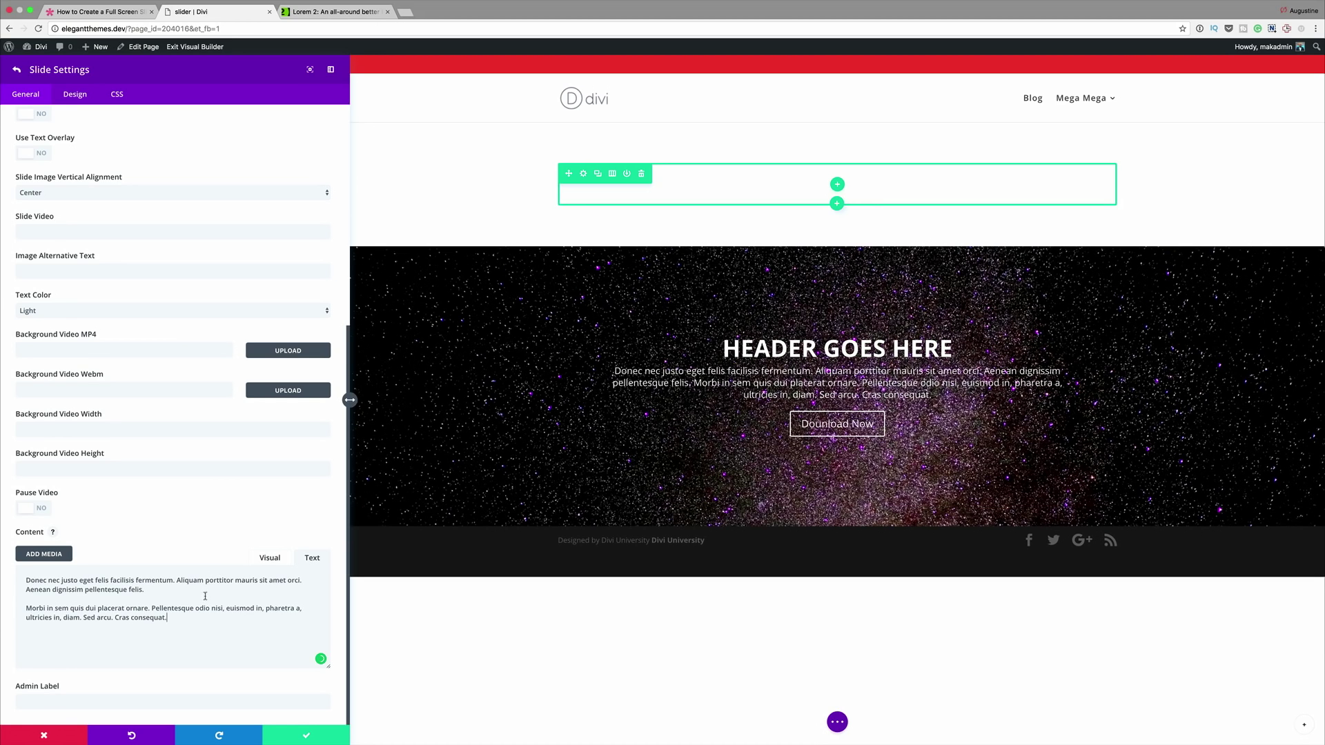
click(76, 95)
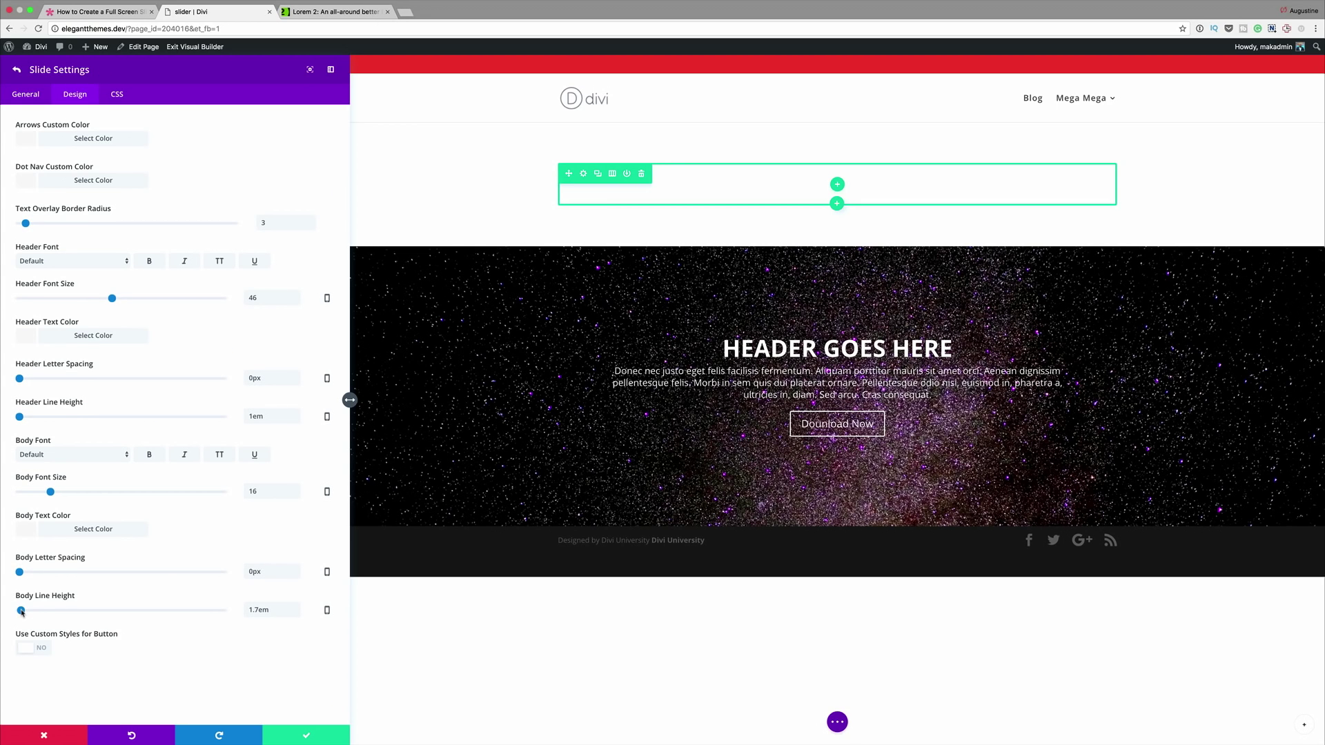
Set the slide's body text line height to 1.9em.
drag(20, 611, 21, 613)
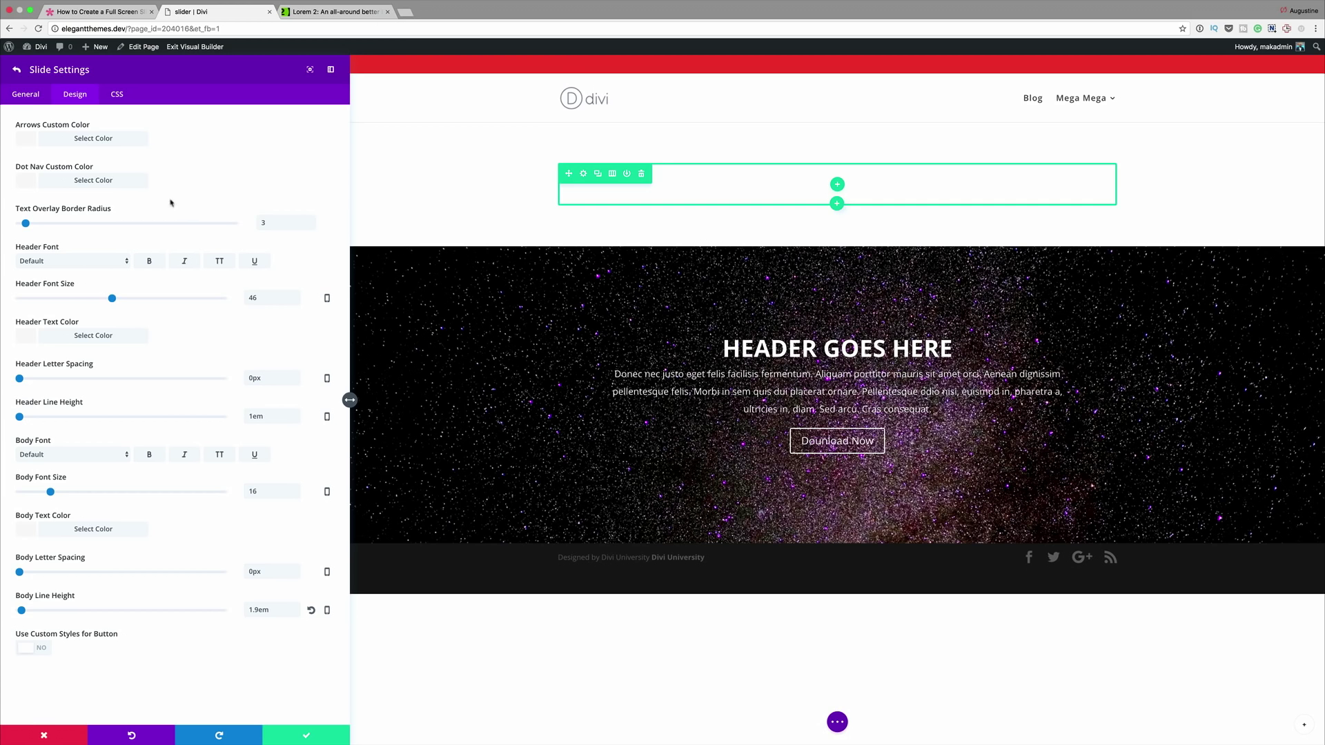
click(23, 97)
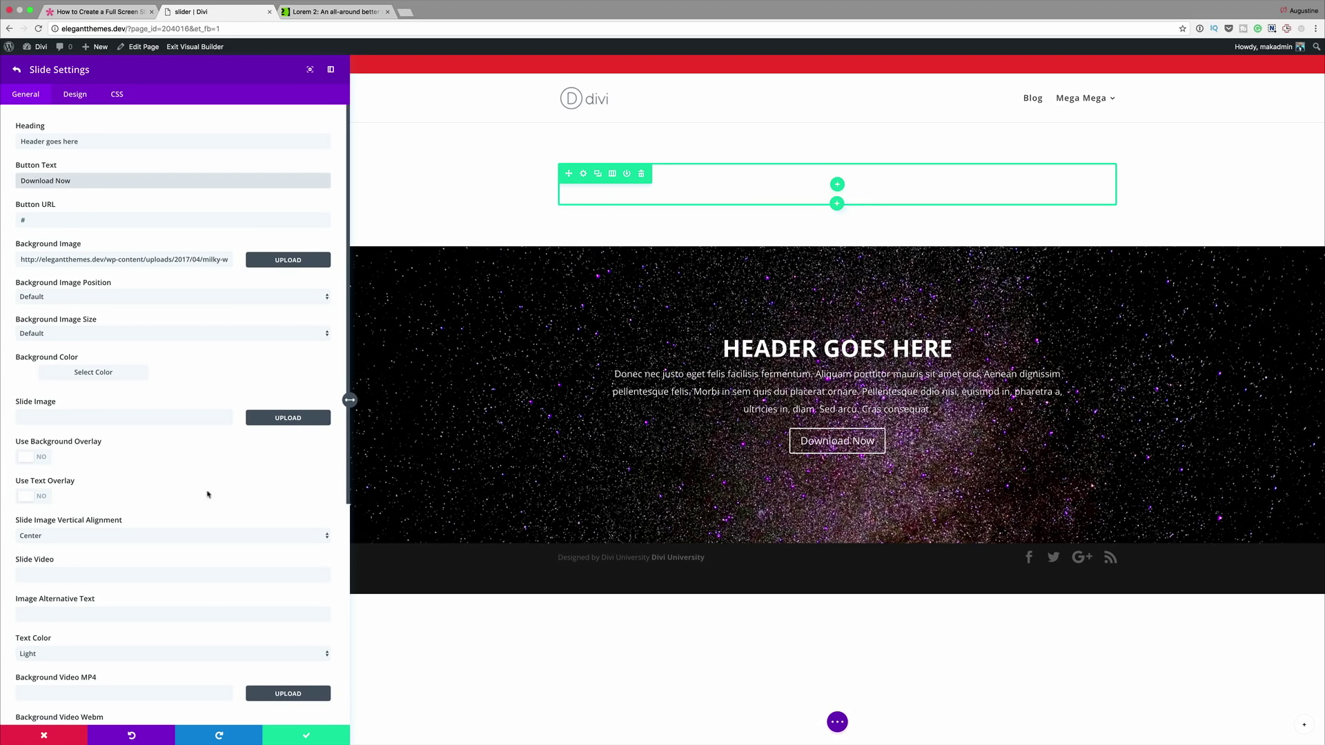
Save the first slide, duplicate it twice into three slides, and save the slider.
click(306, 737)
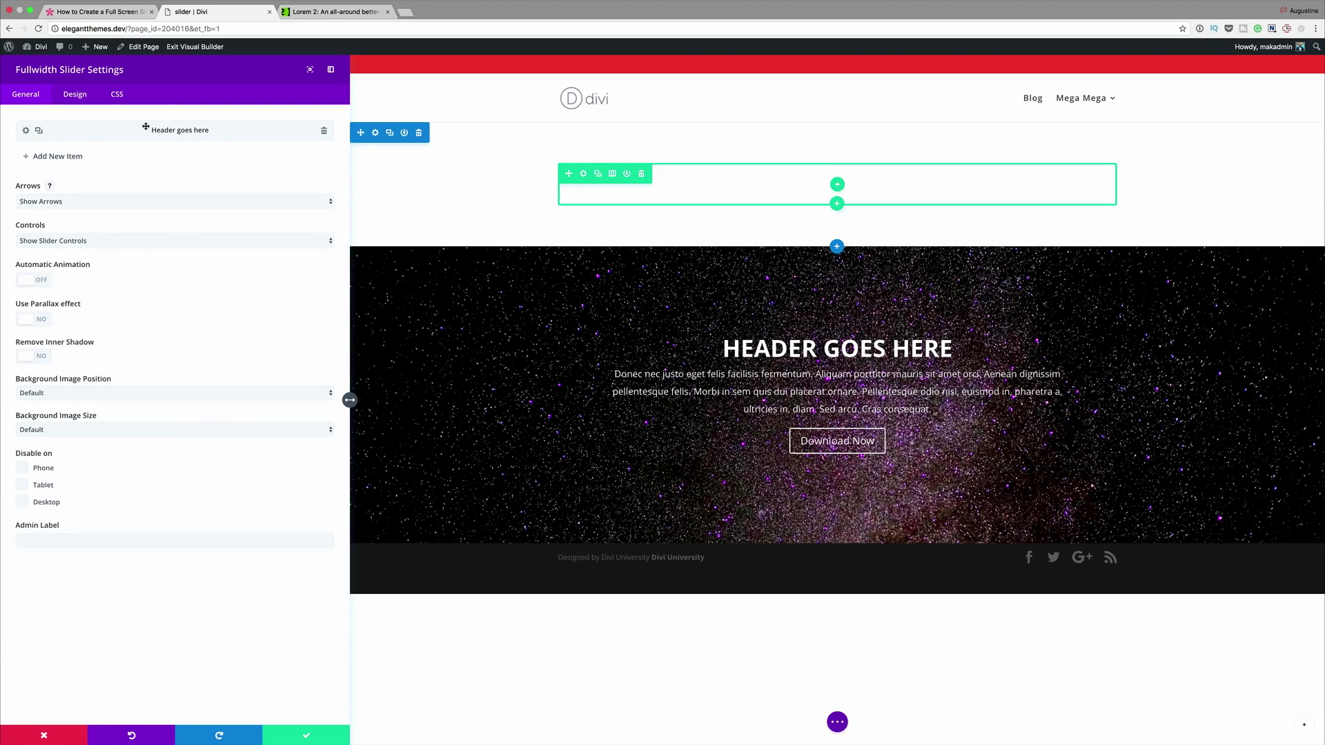
click(39, 131)
click(39, 131)
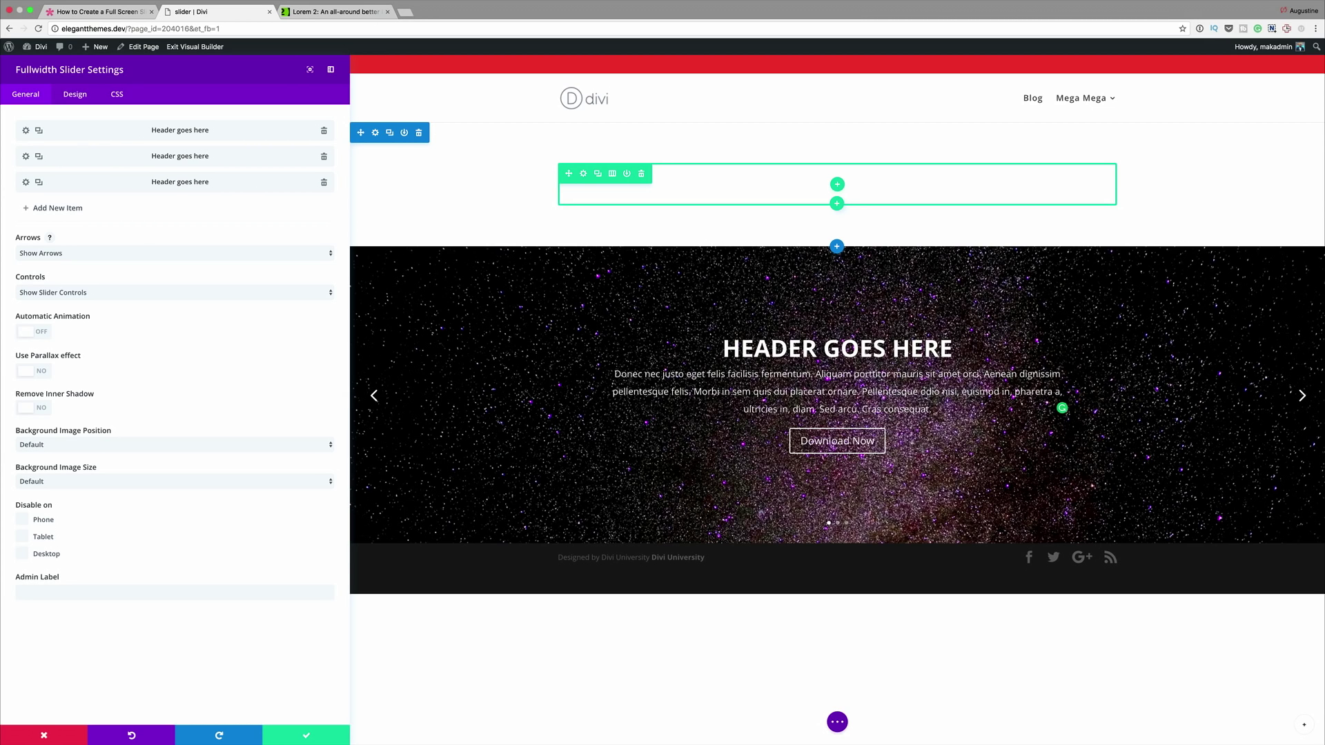
click(26, 157)
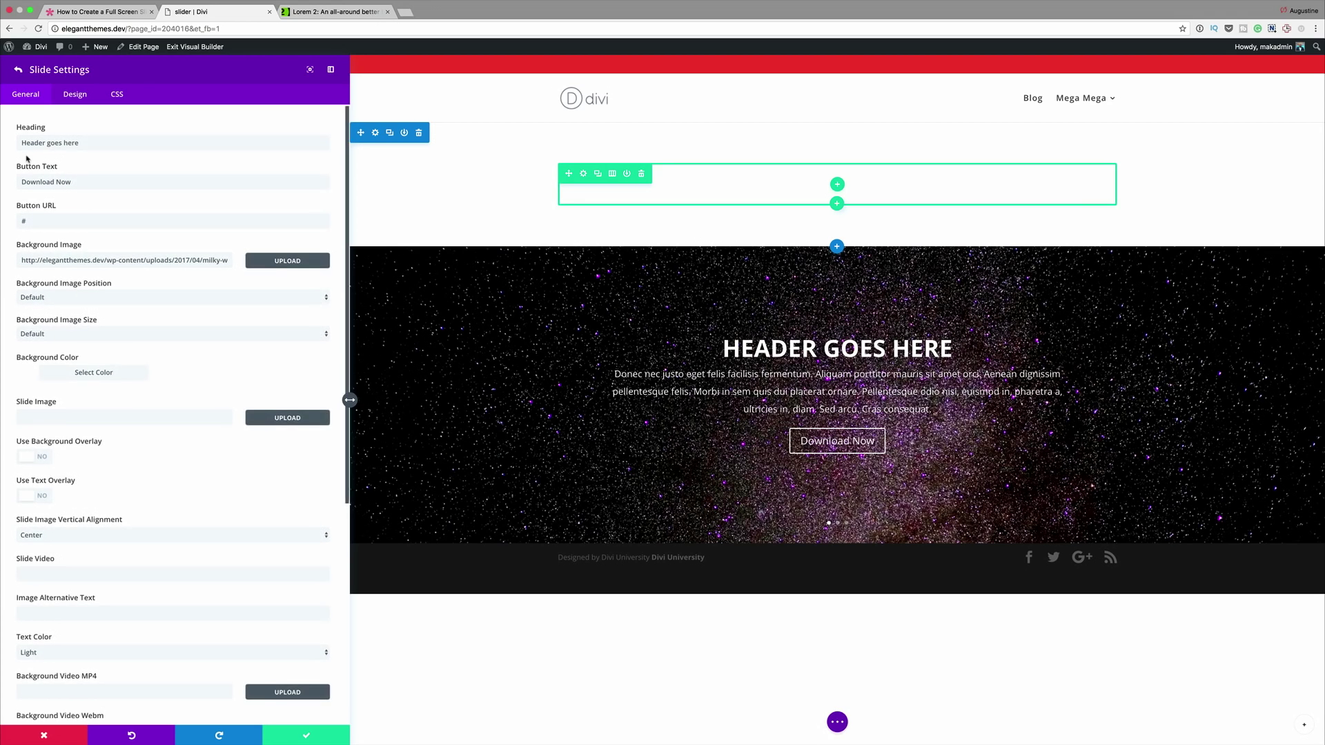
scroll(152, 496, down, 5)
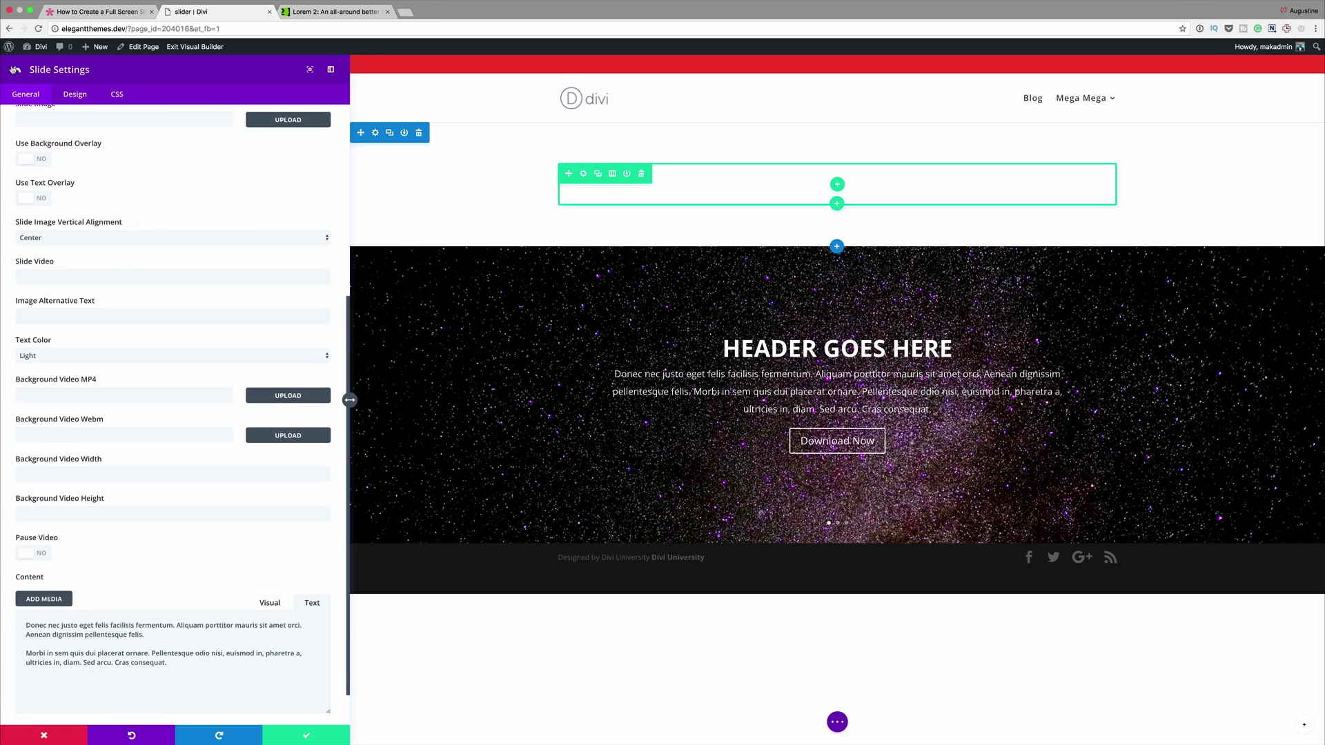
click(16, 70)
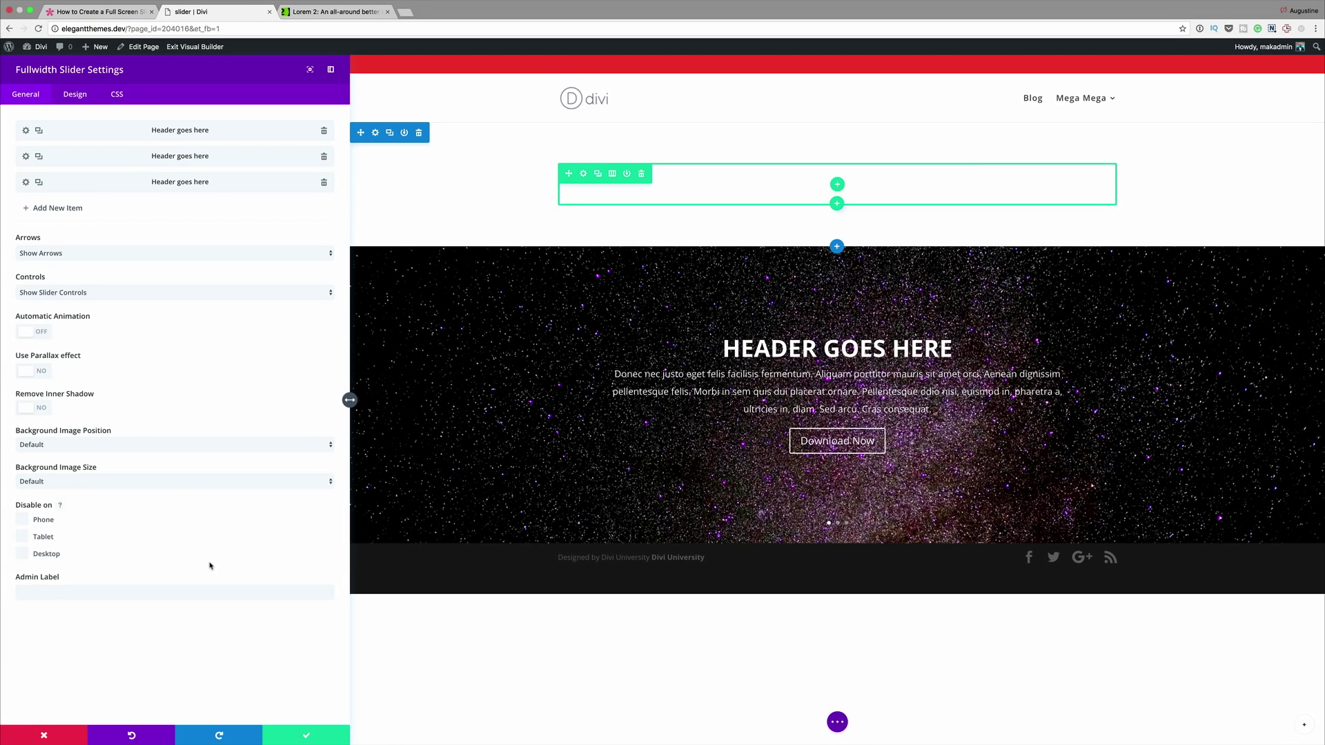
click(308, 737)
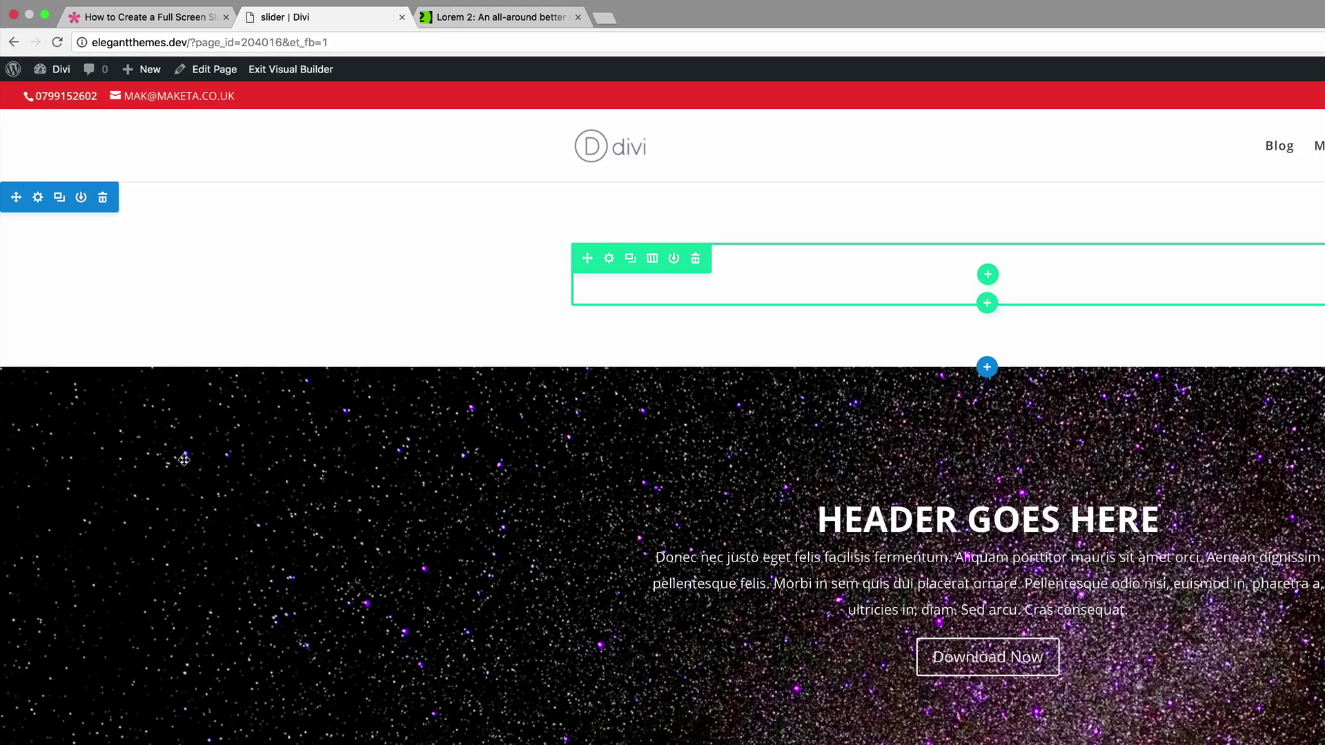
Delete the empty section above the slider and expand the page's save options.
click(104, 201)
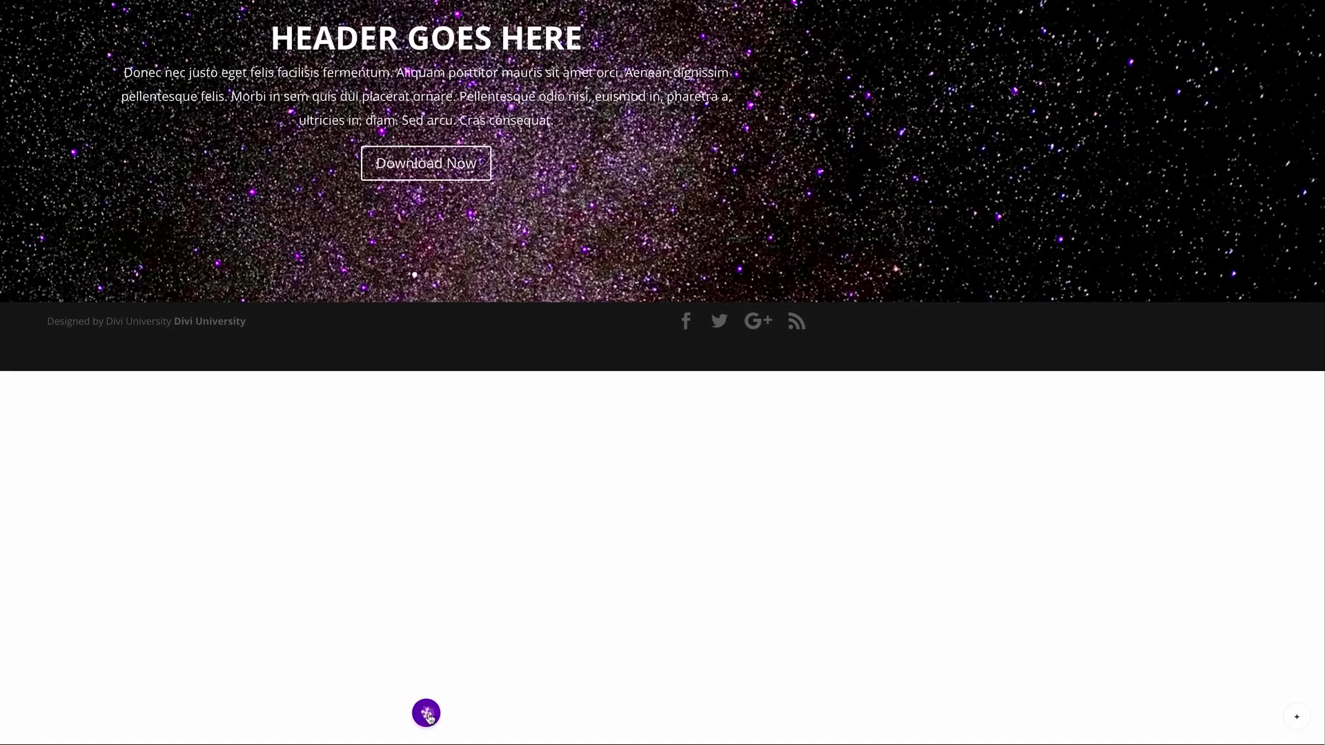
click(662, 722)
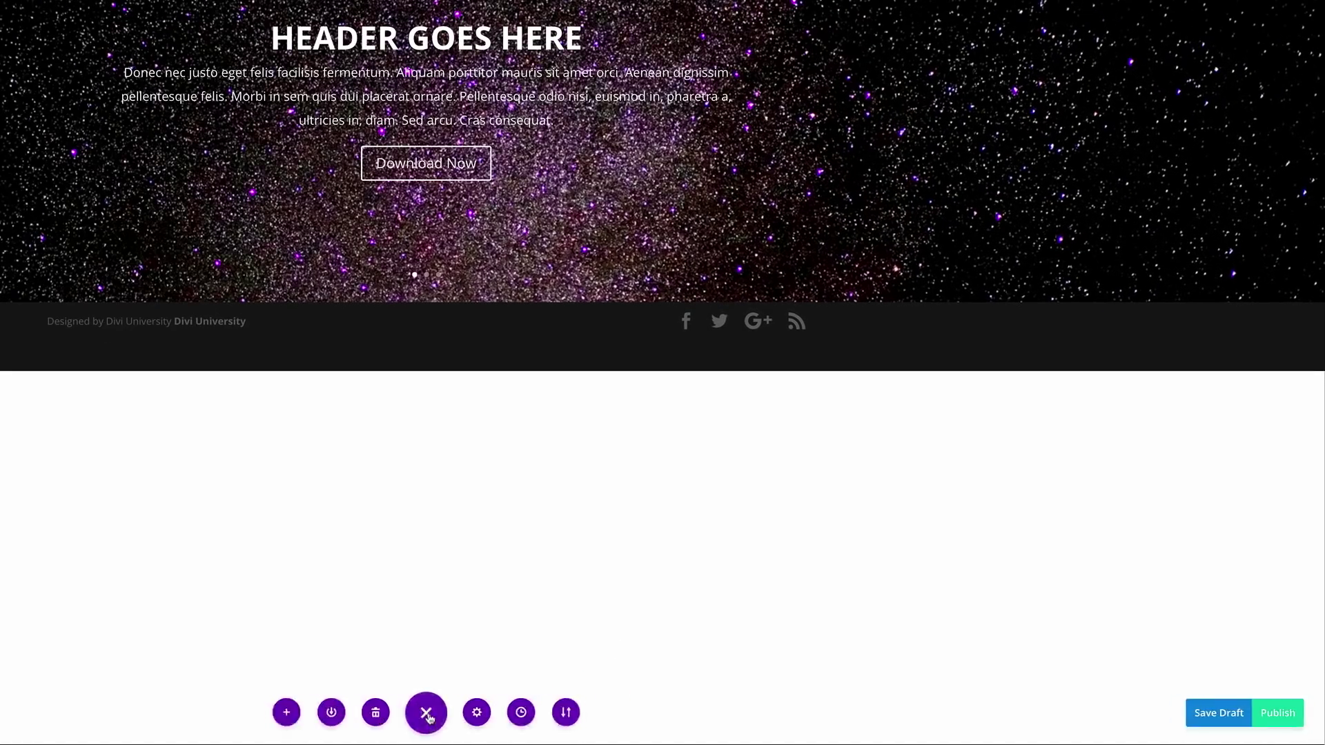
Publish the slider page, exit the Visual Builder, and open the dashboard in a new tab.
click(1278, 715)
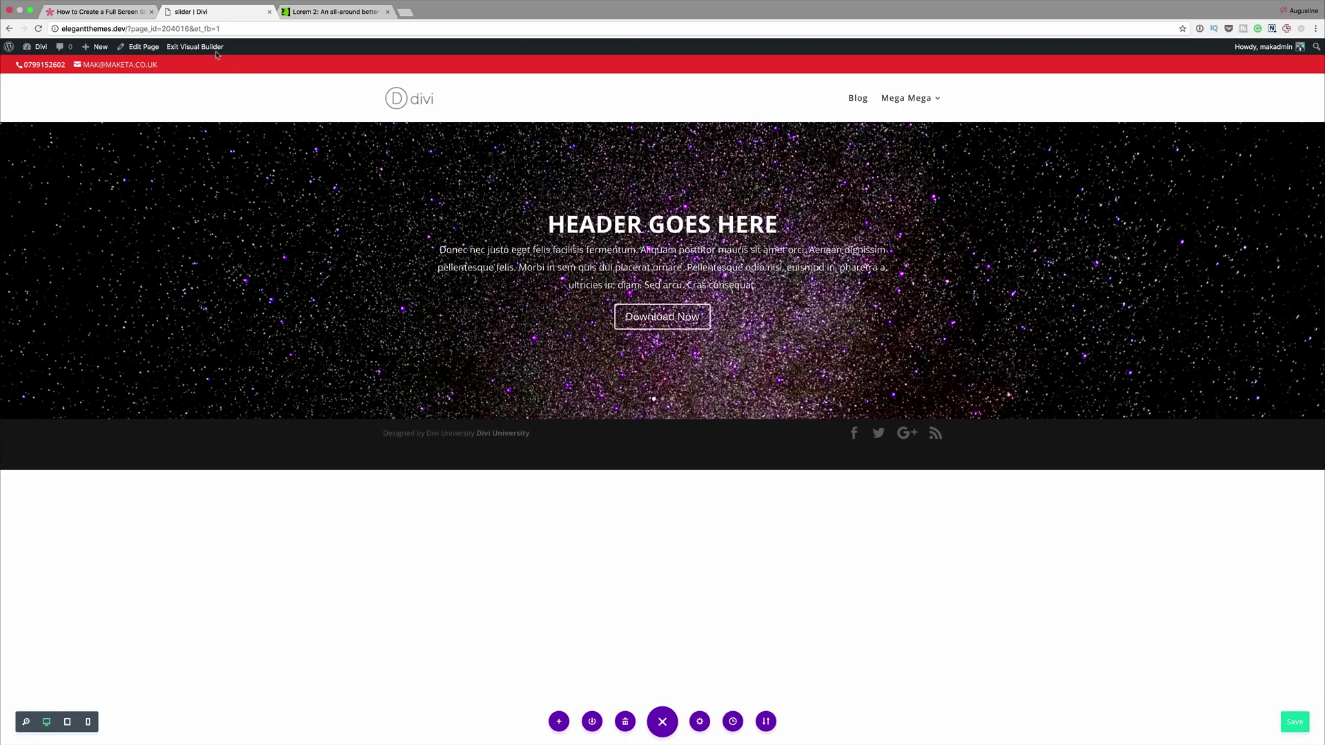
click(243, 61)
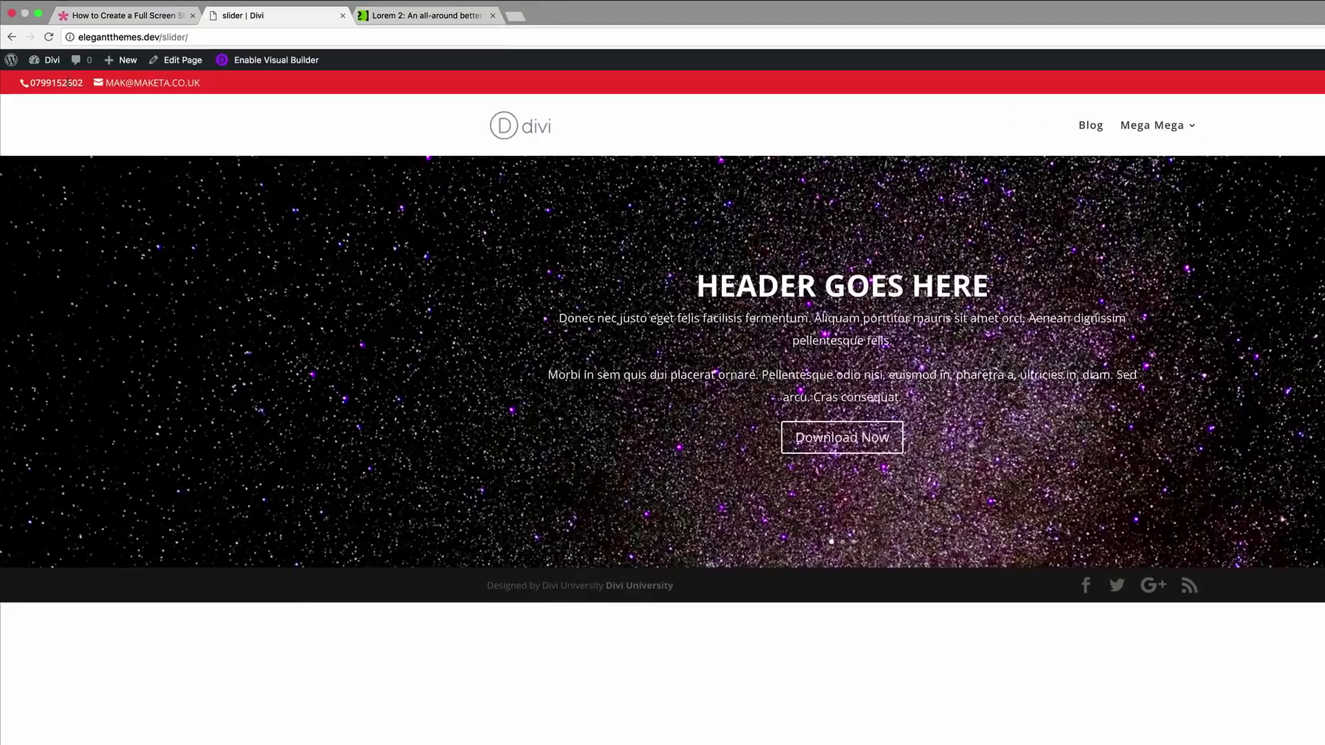
mouse_move(38, 48)
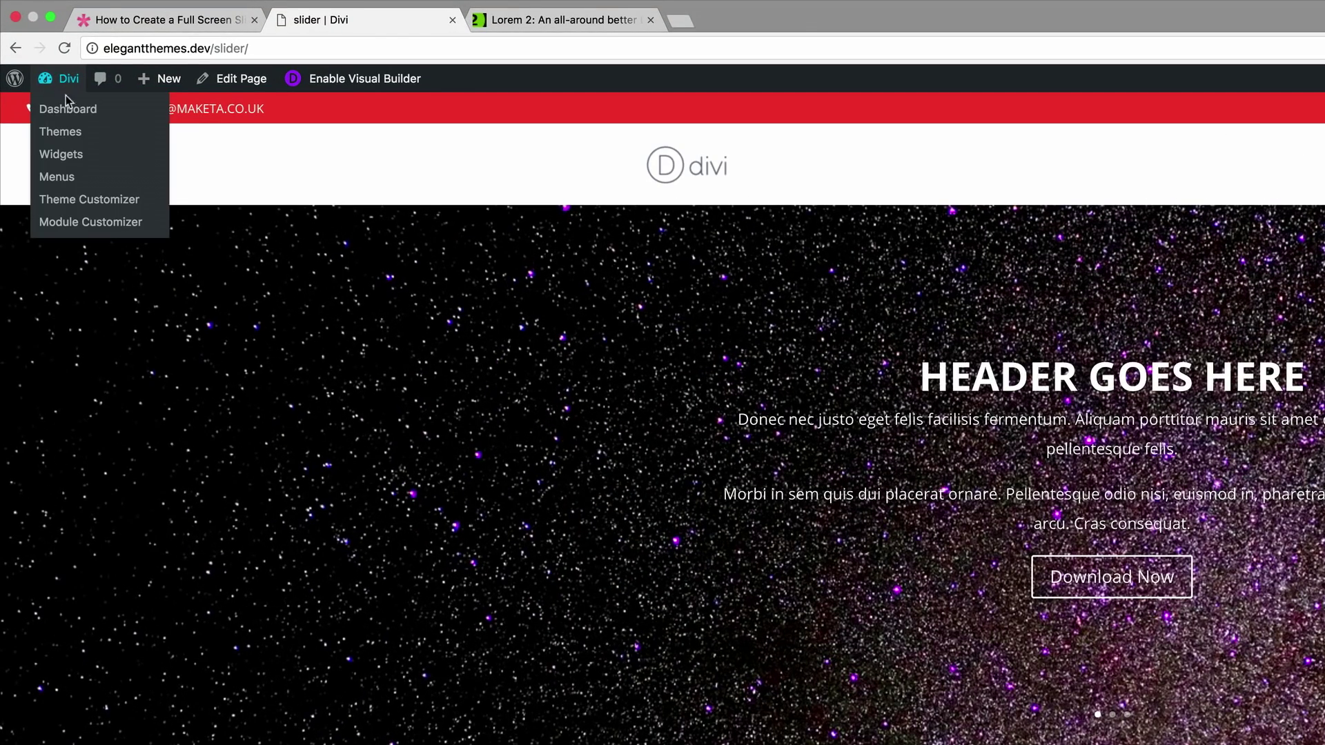
super+click(68, 109)
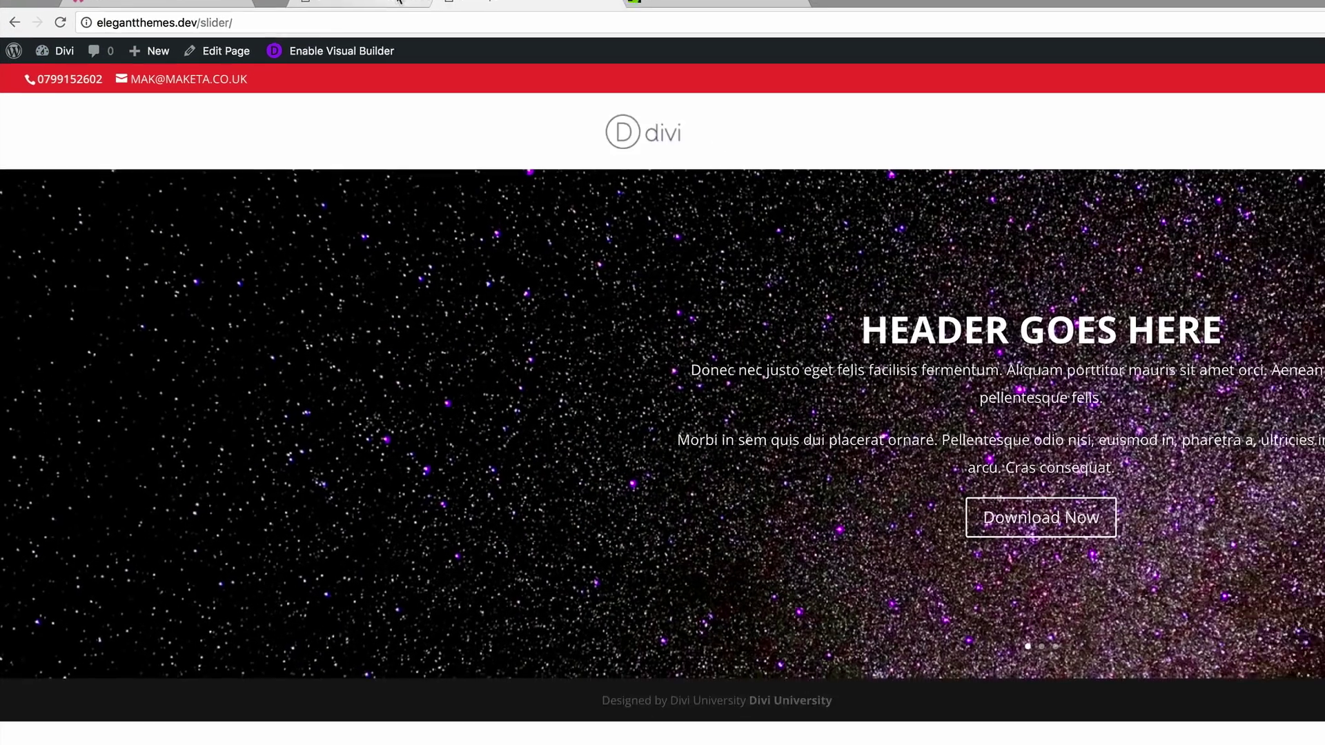
Go to Divi > Theme Options in the WordPress dashboard.
click(399, 1)
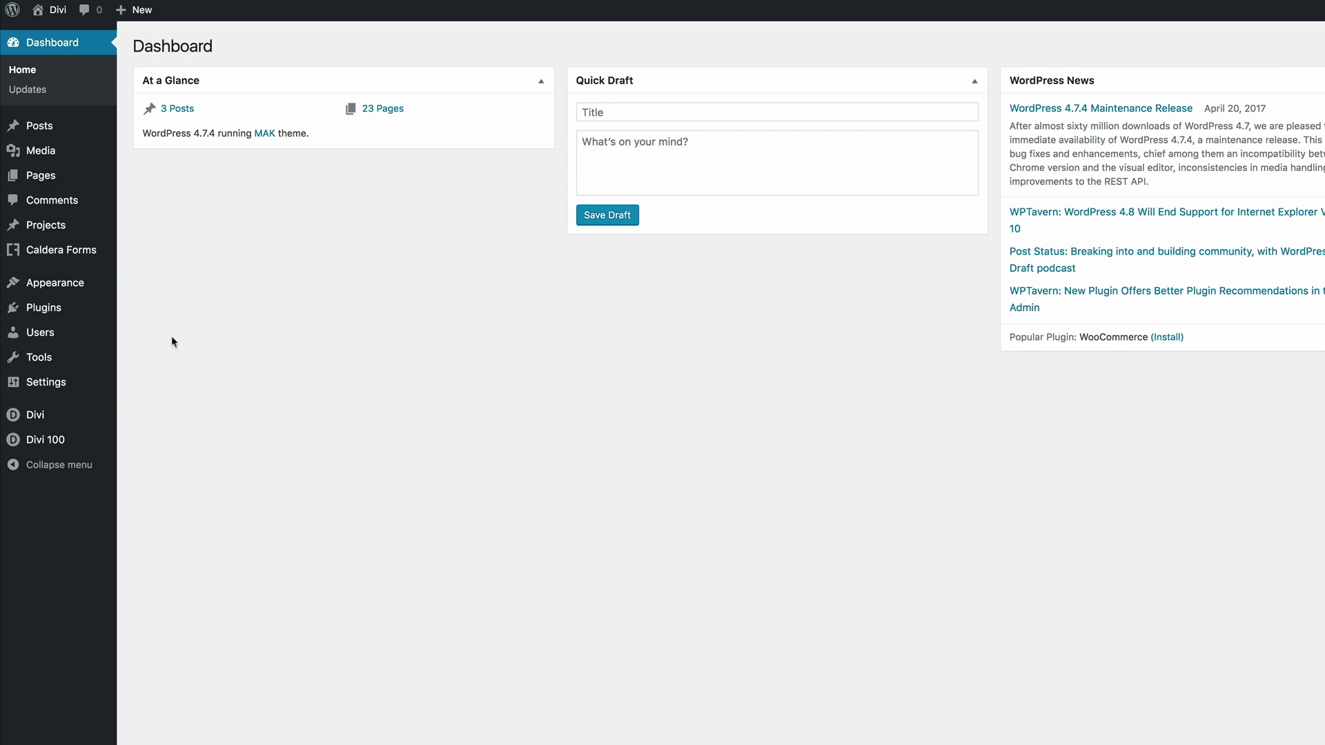
mouse_move(89, 419)
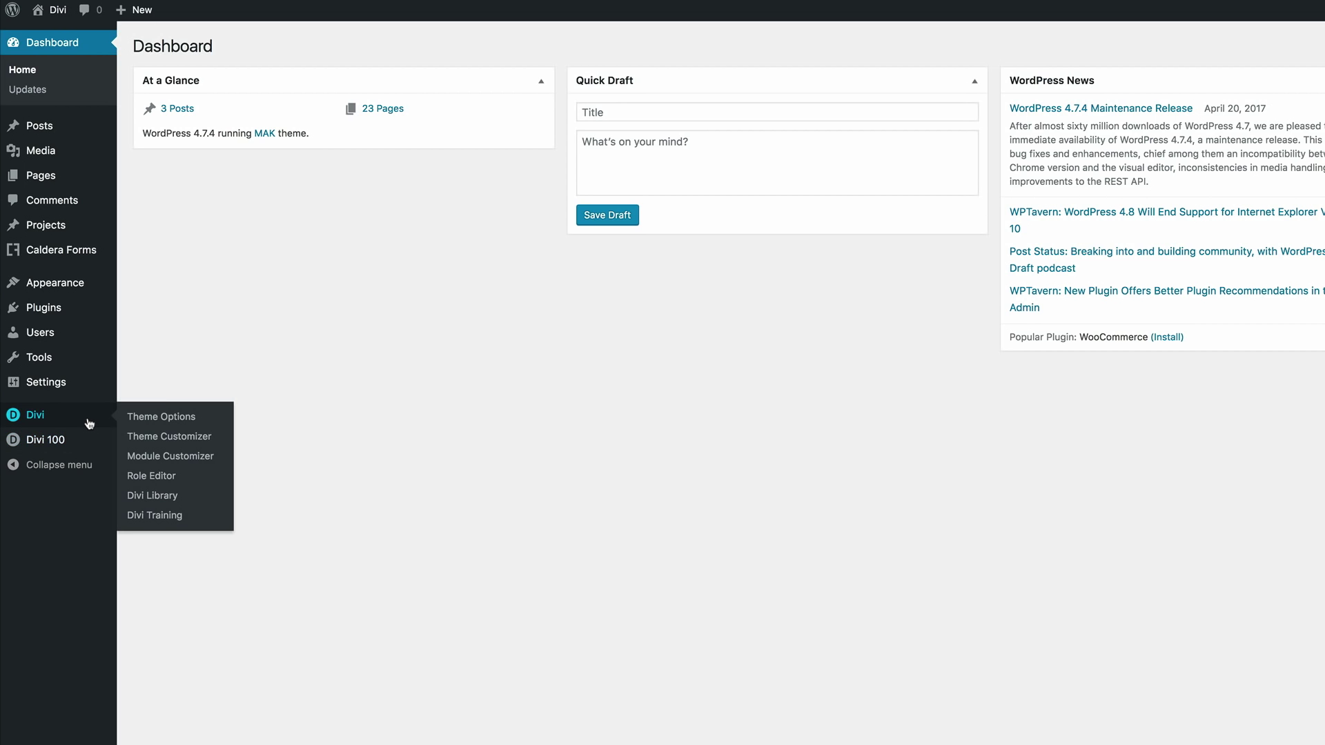
click(197, 418)
Paste the .et_fullscreen_slider 100% !important height and min-height rules after the last Custom CSS rule.
scroll(534, 532, down, 20)
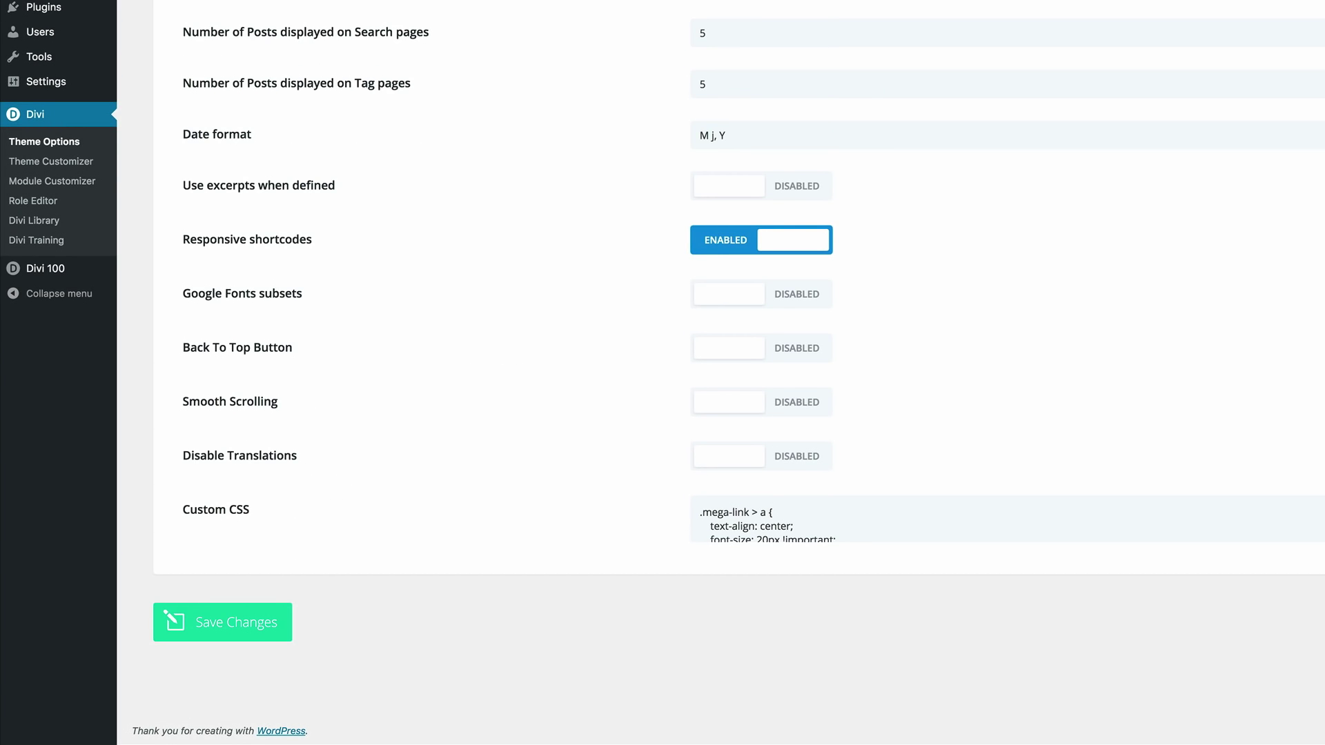
scroll(1008, 469, down, 5)
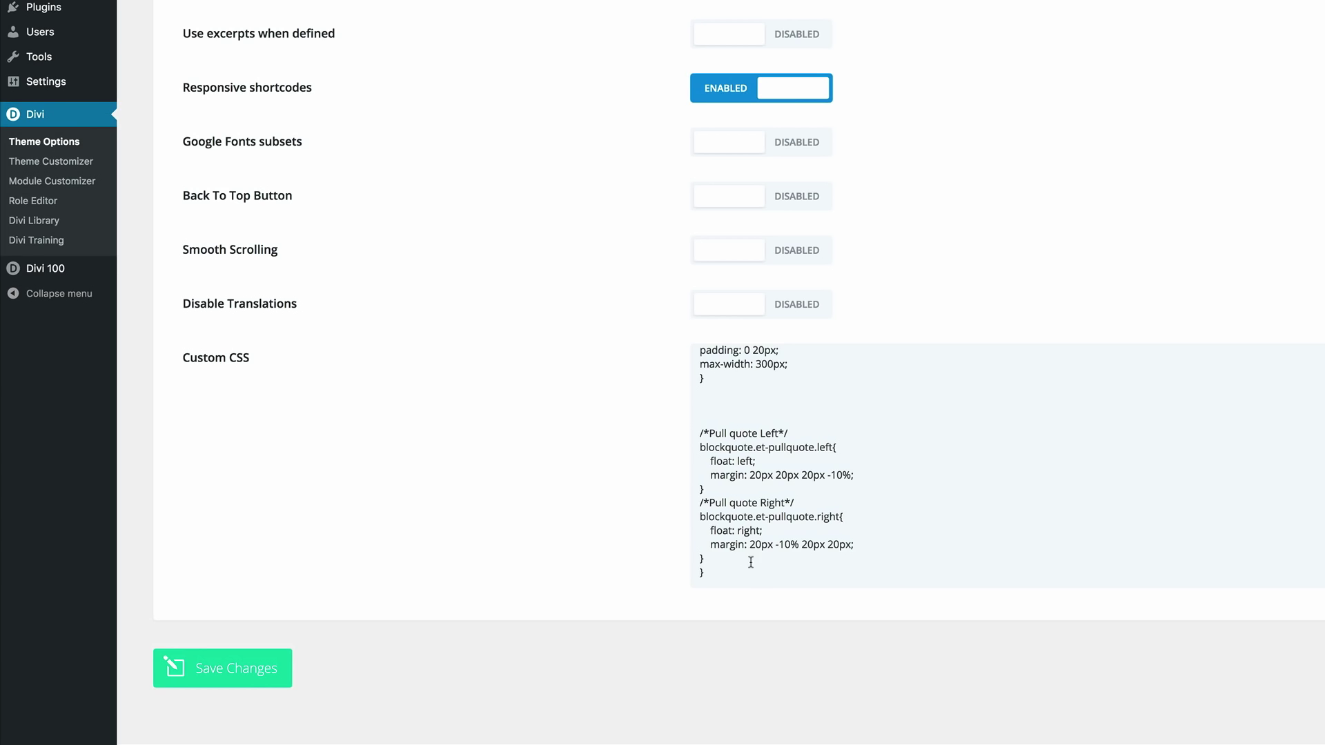
click(301, 572)
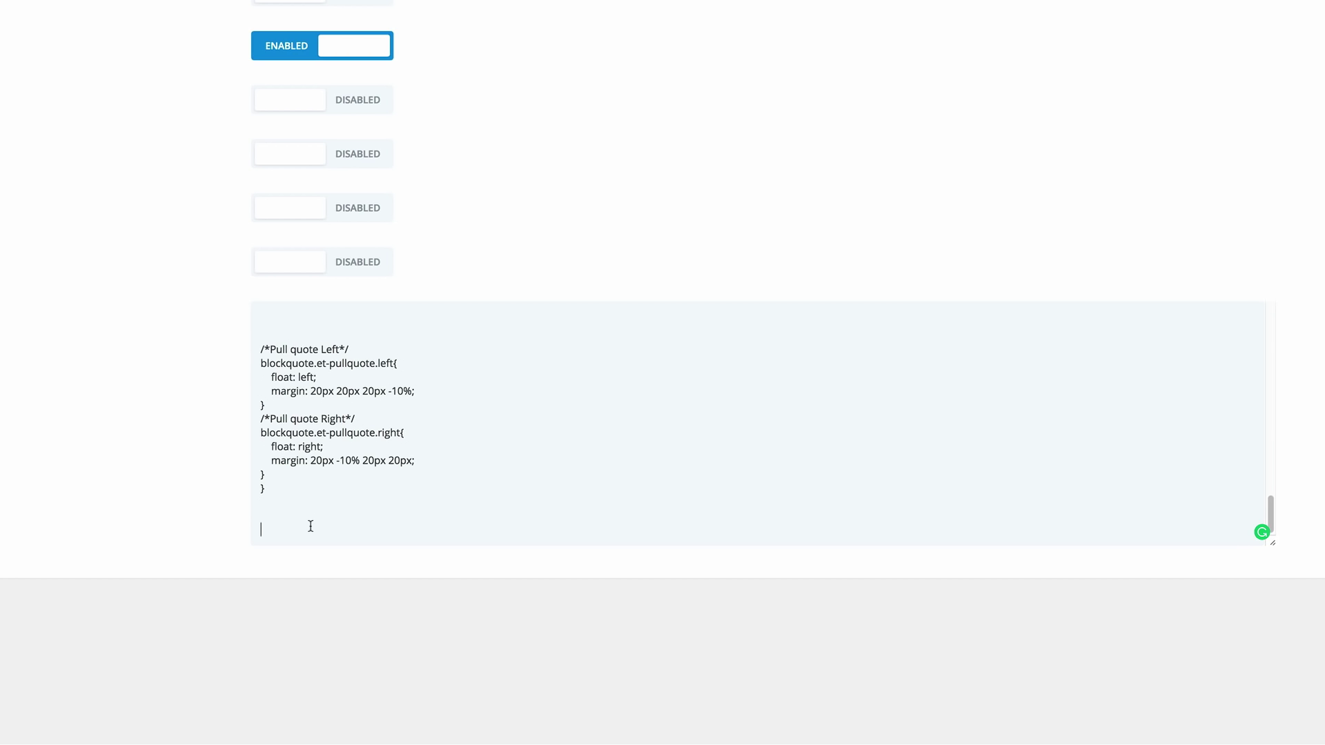
key(super+v)
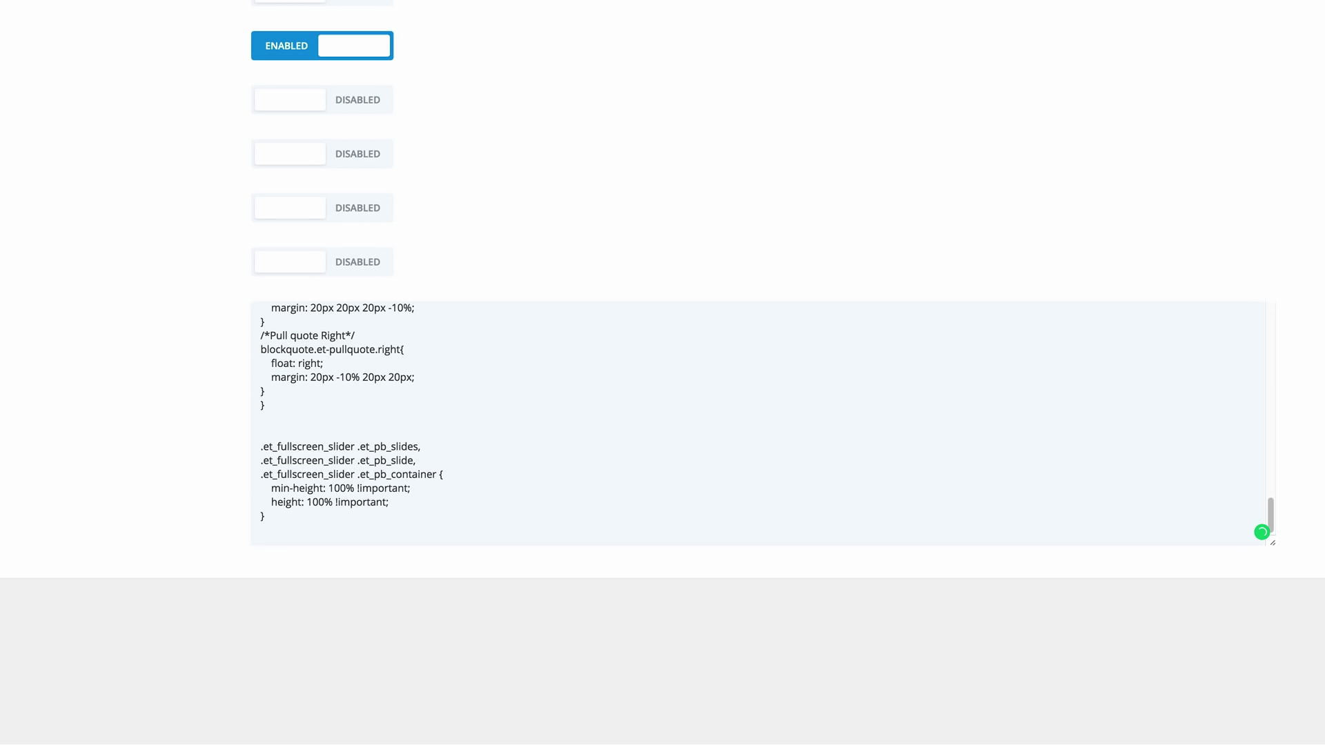
key(super+s)
scroll(88, 325, up, 15)
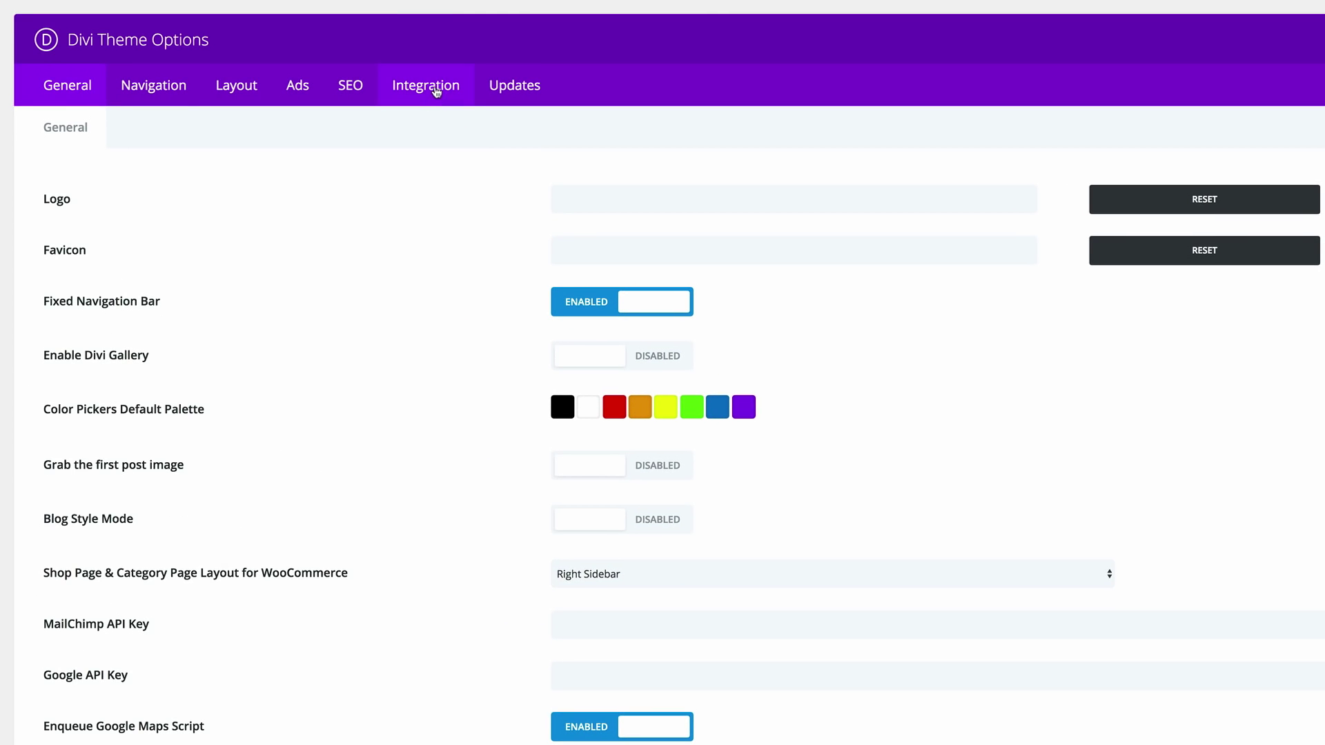
Append the jQuery script sizing .et_fullscreen_slider sliders to viewport height to the Integration head code.
click(439, 88)
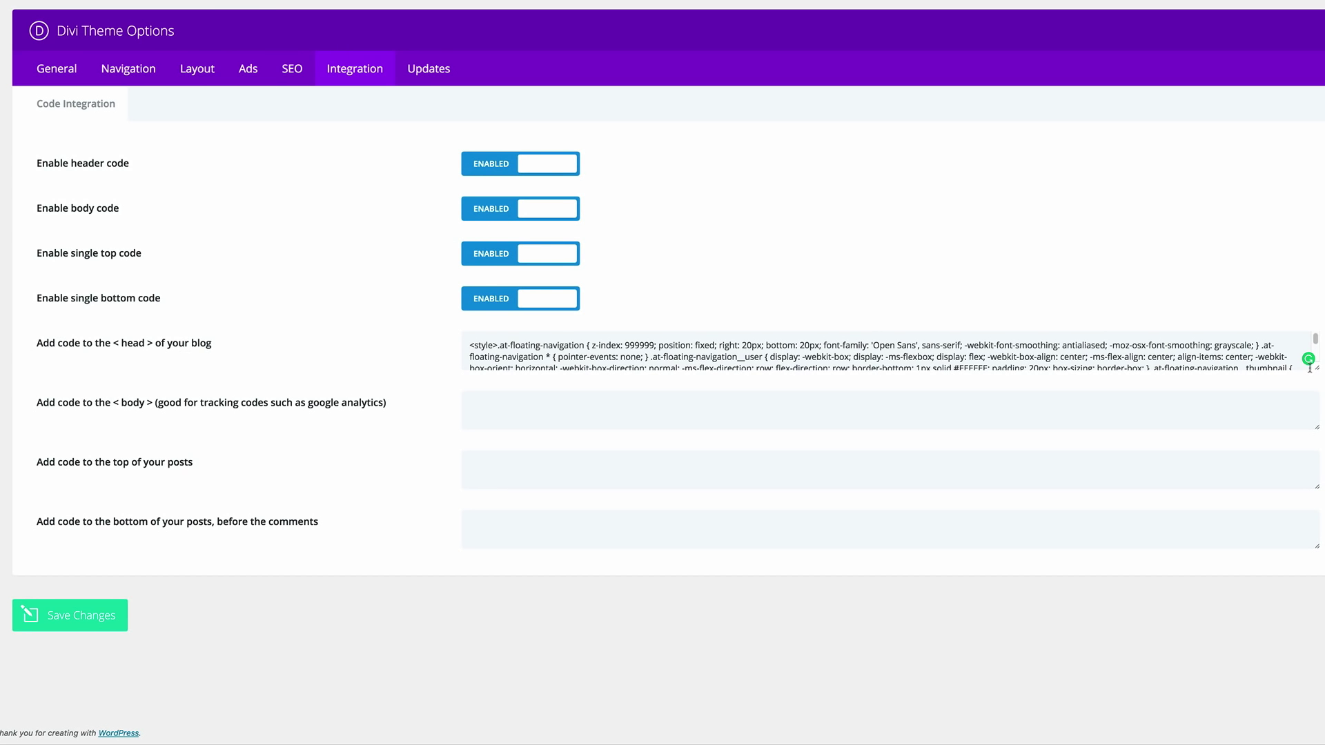
drag(1316, 369, 1310, 699)
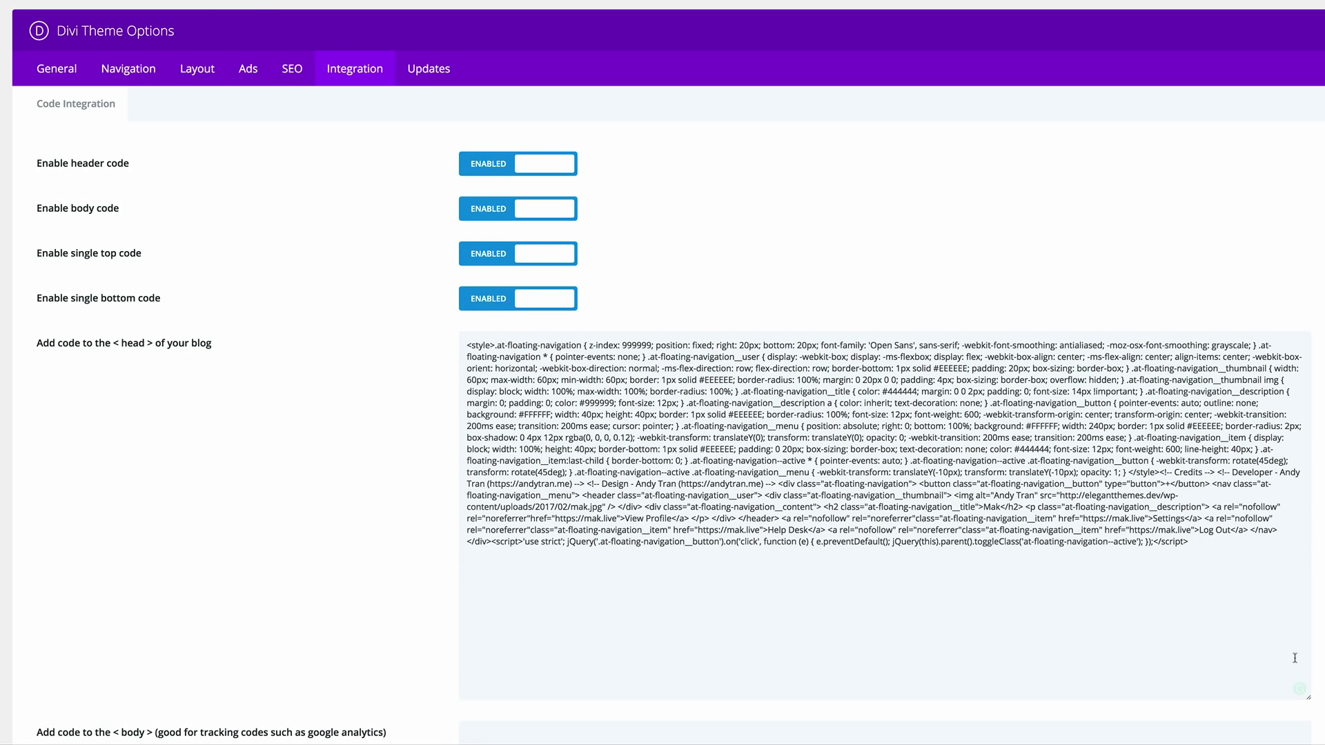
click(1230, 547)
text(<script> (function($) {     $(window).on('load resize', function() {         $('.et_fullscreen_slider').each(function() {             et_fullscreen_slider($(this));         });     });     function et_fullscreen_slider(et_slider) {         var et_viewport_height = $(window).height(),             et_slider_height = $(et_slider).find('.et_pb_slider_container_inner').innerHeight(),             $admin_bar = $('#wpadminbar'),             $main_header = $('#main-header'),             $top_header = $('#top-header');         $(et_slider).height('auto');         if ($admin_bar.length) {             var et_viewport_height = et_viewport_height - $admin_bar.height();         }         if ($top_header.length) {             var et_viewport_height = et_viewport_height - $top_header.height();         }         if (!$('.et_transparent_nav').length && !$('.et_vertical_nav').length) {             var et_viewport_height = et_viewport_height - $main_header.height();         }         if (et_viewport_height > et_slider_height) {             $(et_slider).height(et_viewport_height);         }     } })(jQuery); </script>)
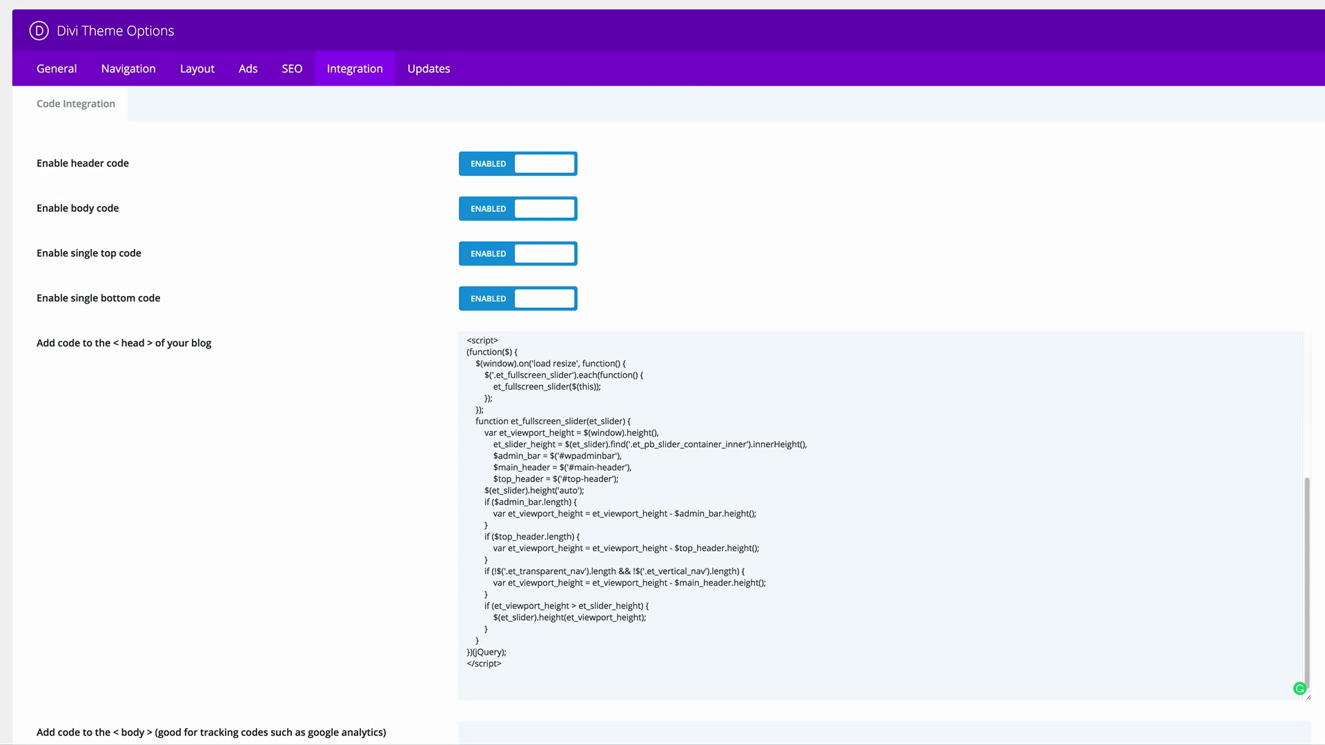
Save all changes to the Divi Theme Options.
scroll(1297, 507, up, 5)
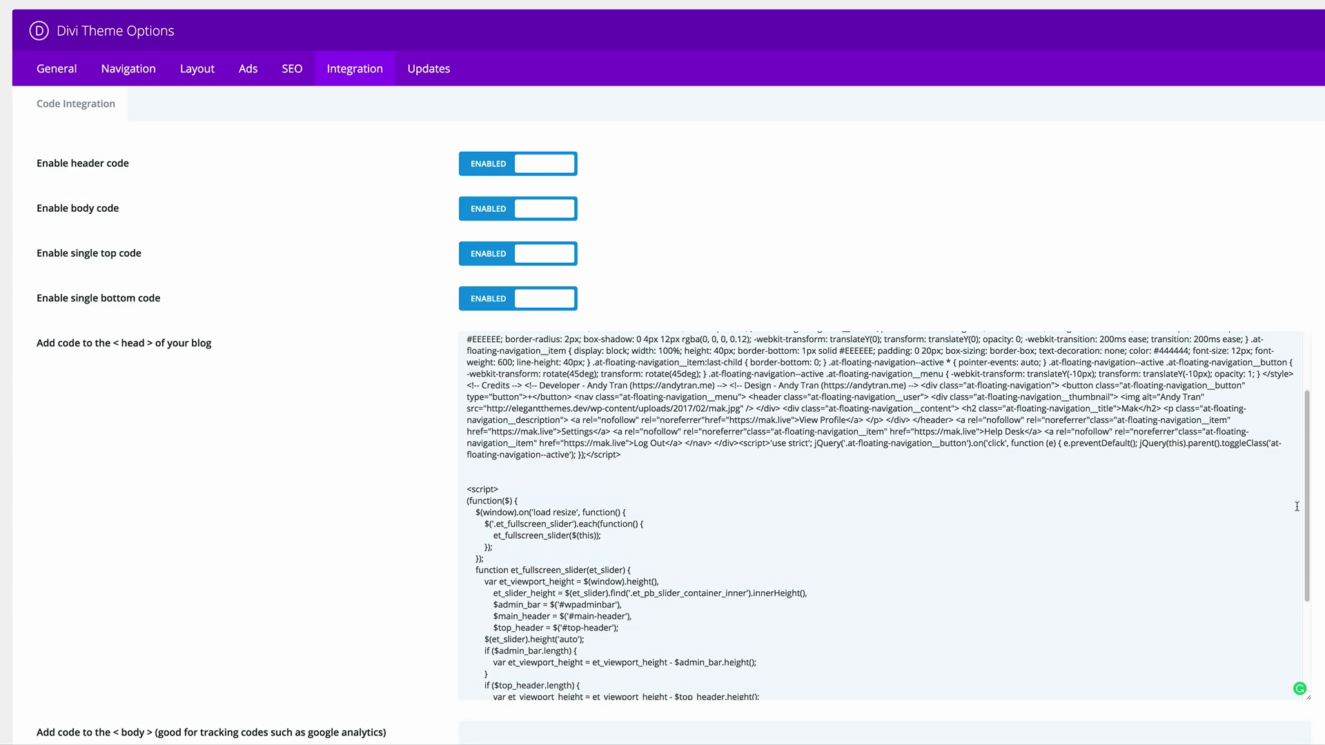
scroll(491, 413, down, 6)
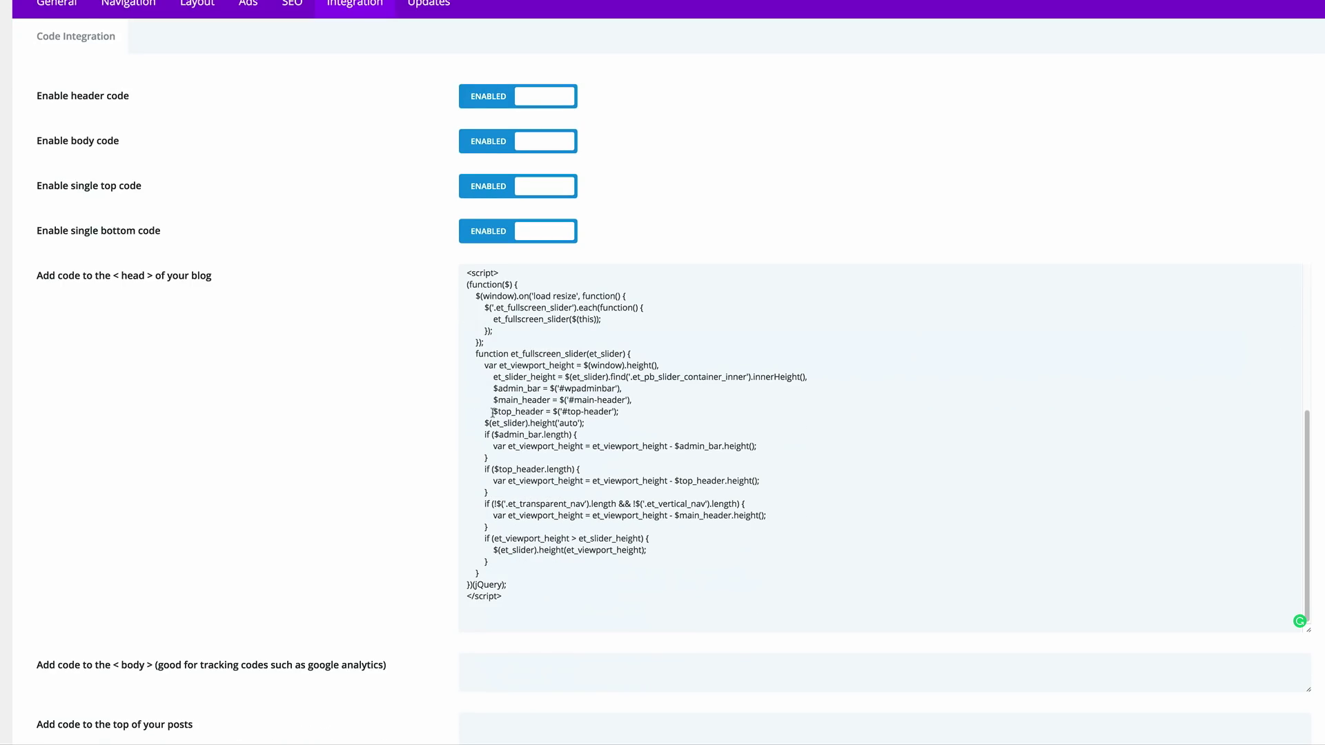
scroll(295, 436, down, 4)
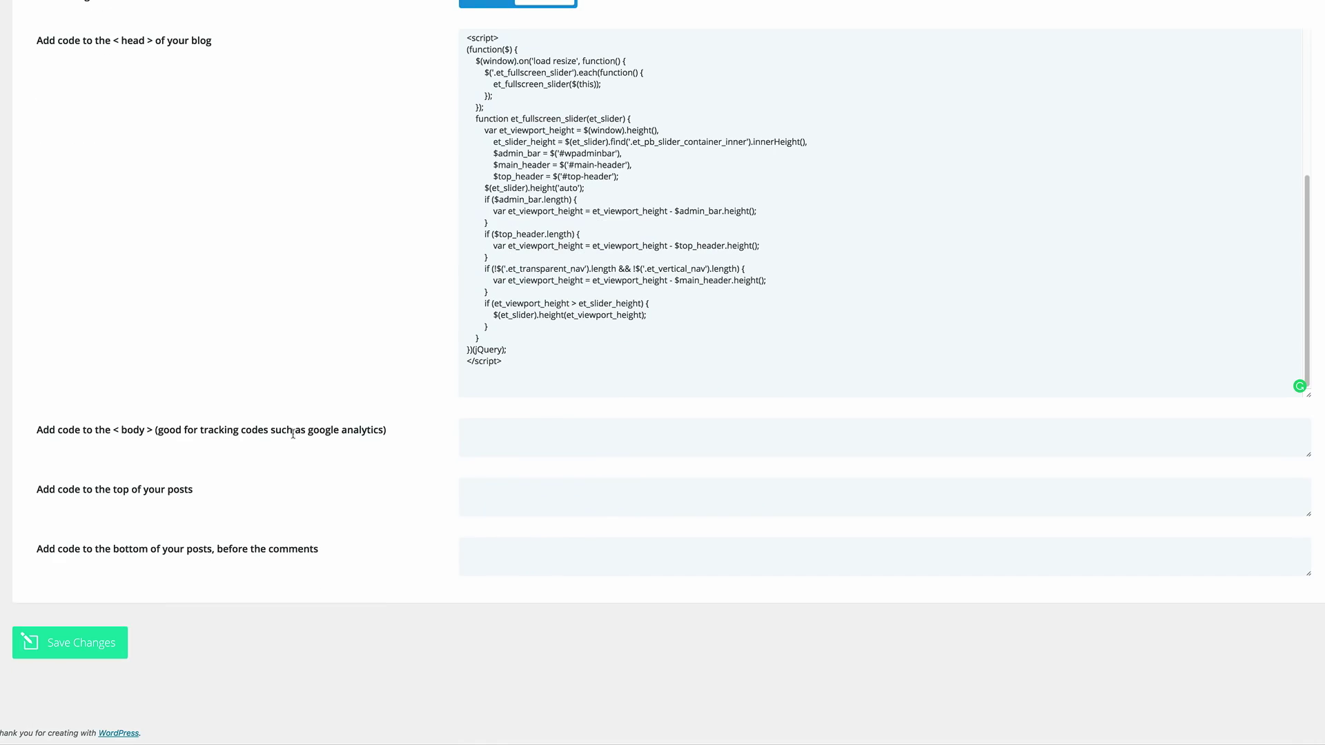
click(59, 643)
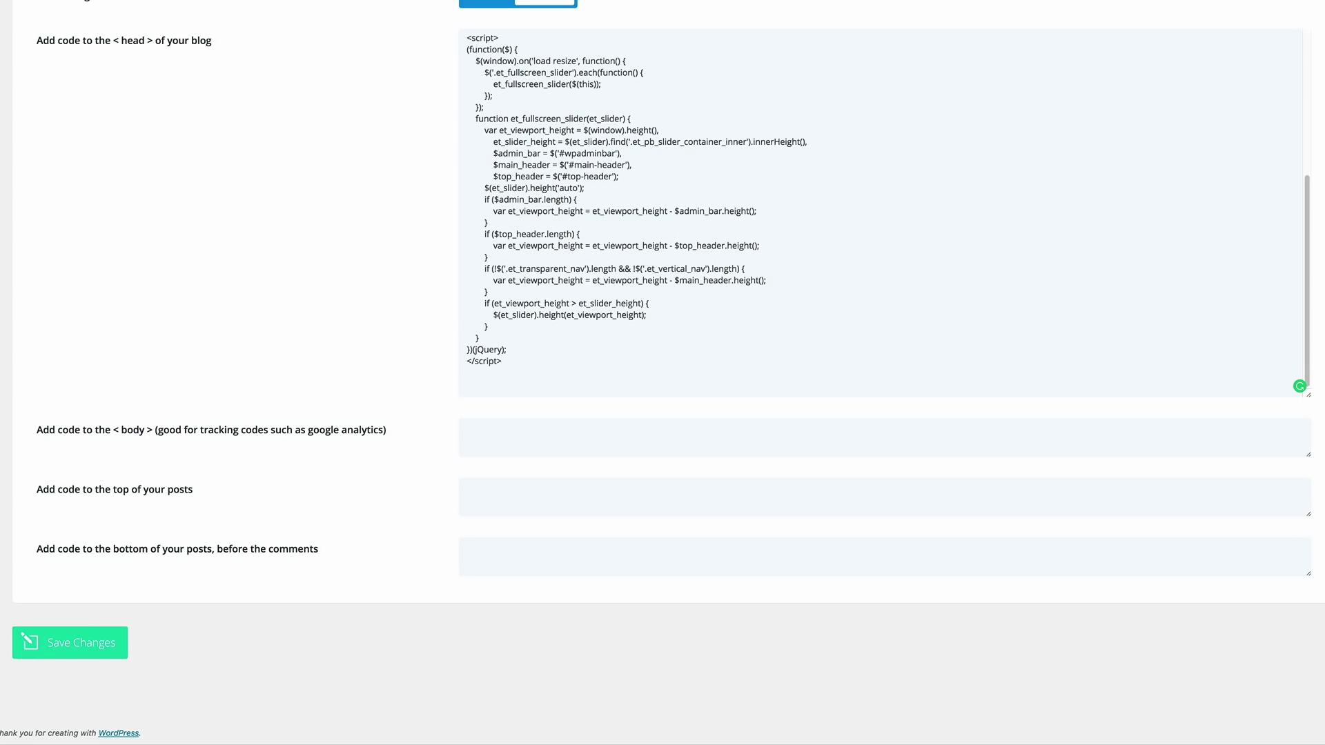